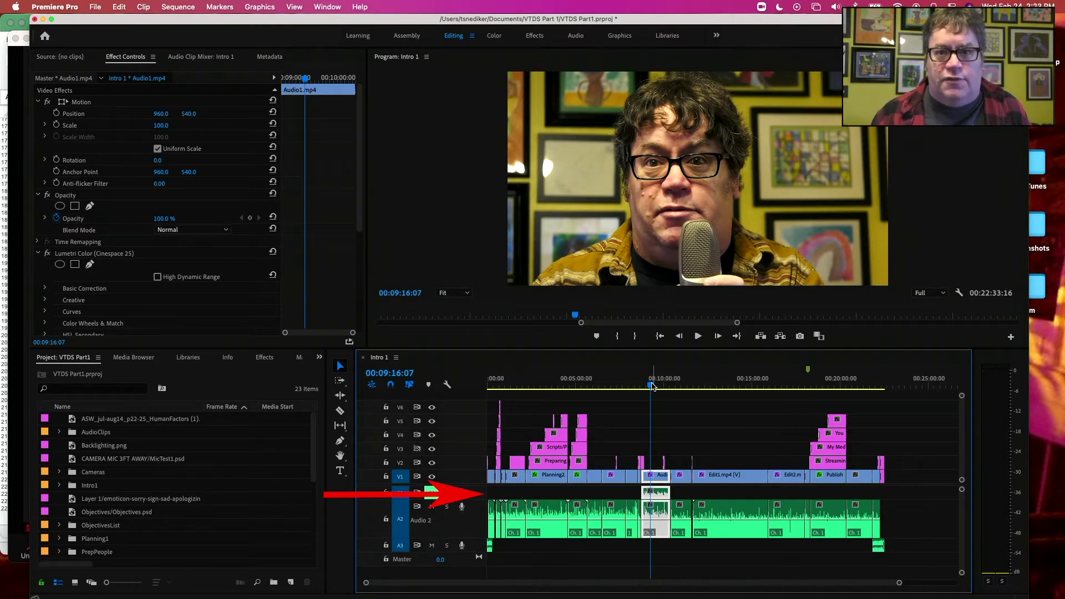
Scrub through the Intro 1 sequence before and within the Audio1.mp4 clip to preview its frames.
{"action": "left_click_drag", "start_coordinate": [652, 387], "coordinate": [624, 390]}
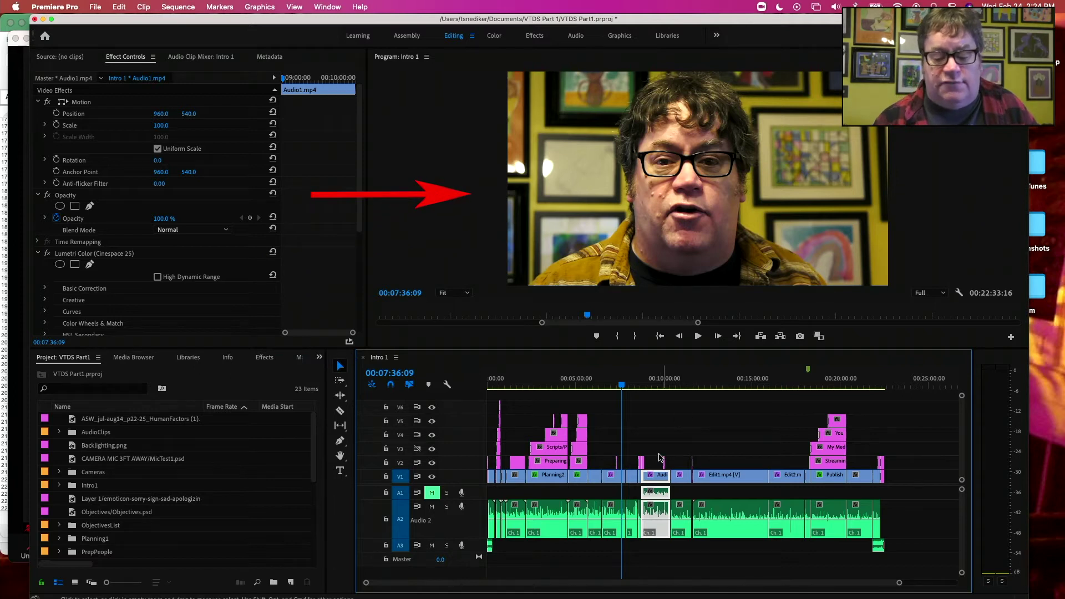
{"action": "left_click_drag", "start_coordinate": [672, 382], "coordinate": [628, 382]}
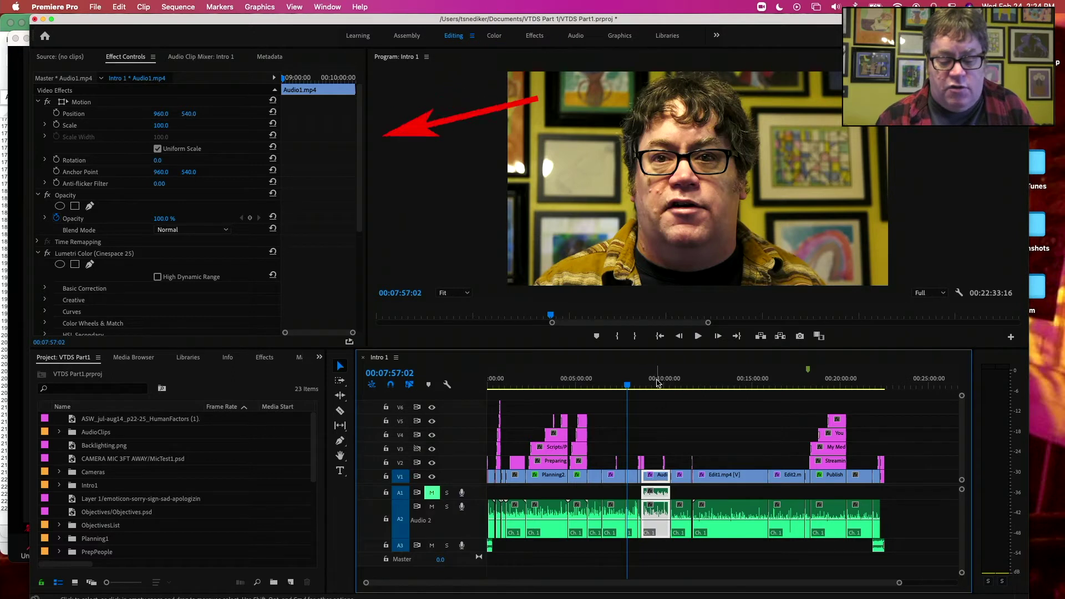
{"action": "left_click", "coordinate": [654, 382]}
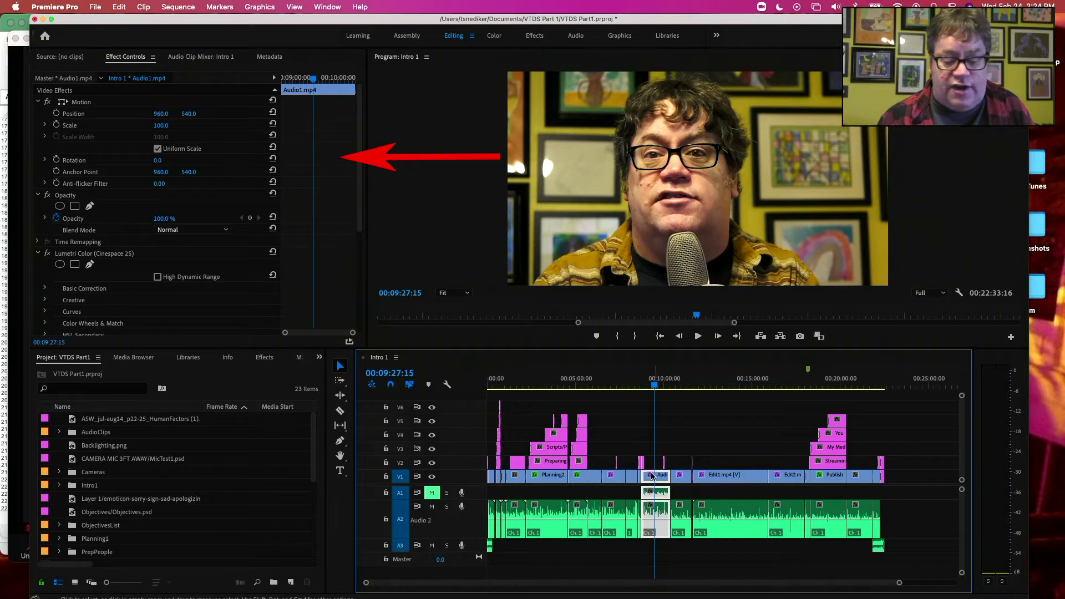
{"action": "left_click", "coordinate": [161, 126]}
{"action": "left_click_drag", "start_coordinate": [160, 125], "coordinate": [166, 114]}
{"action": "key", "text": "super+z"}
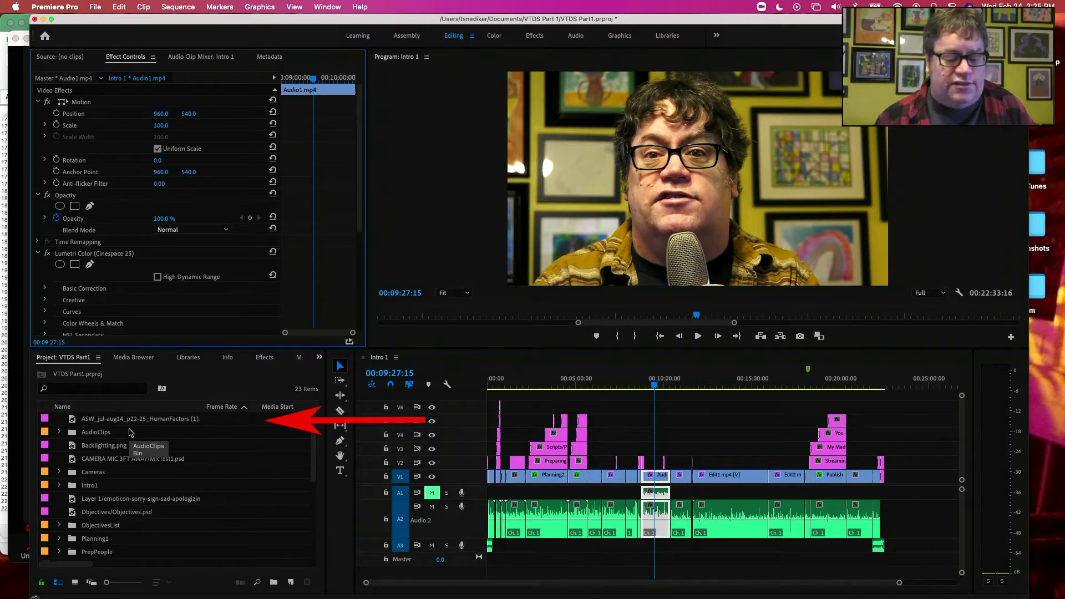
{"action": "left_click", "coordinate": [268, 361]}
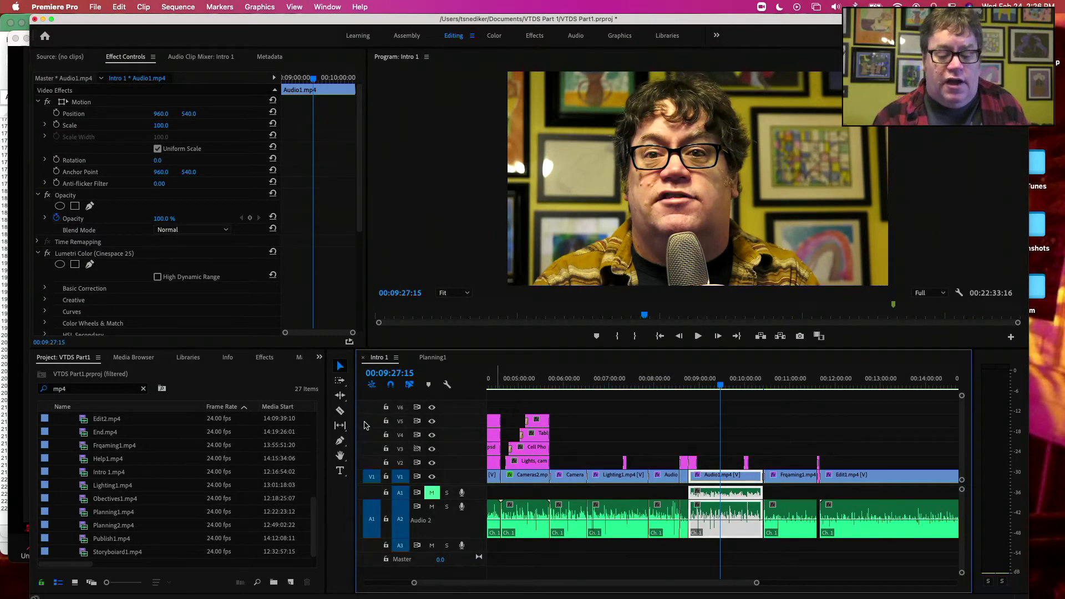
Switch to the Planning1 sequence and preview the first few seconds of its clip up to where the speech begins.
{"action": "left_click", "coordinate": [434, 358]}
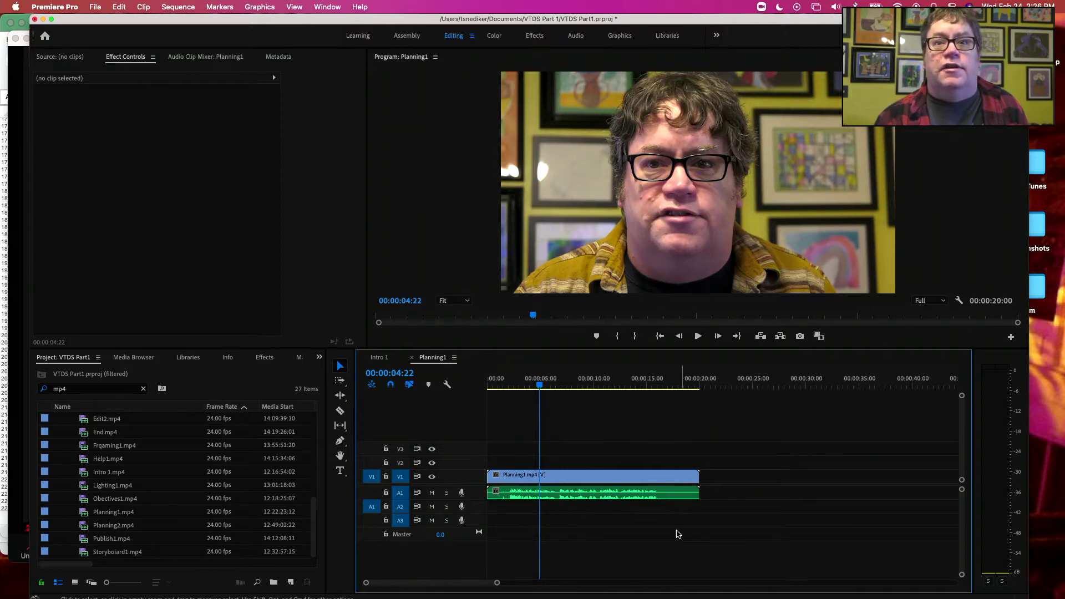
{"action": "left_click_drag", "start_coordinate": [495, 583], "coordinate": [457, 589]}
{"action": "left_click_drag", "start_coordinate": [651, 385], "coordinate": [547, 391]}
{"action": "scroll", "coordinate": [548, 391], "scroll_direction": "left", "scroll_amount": 5}
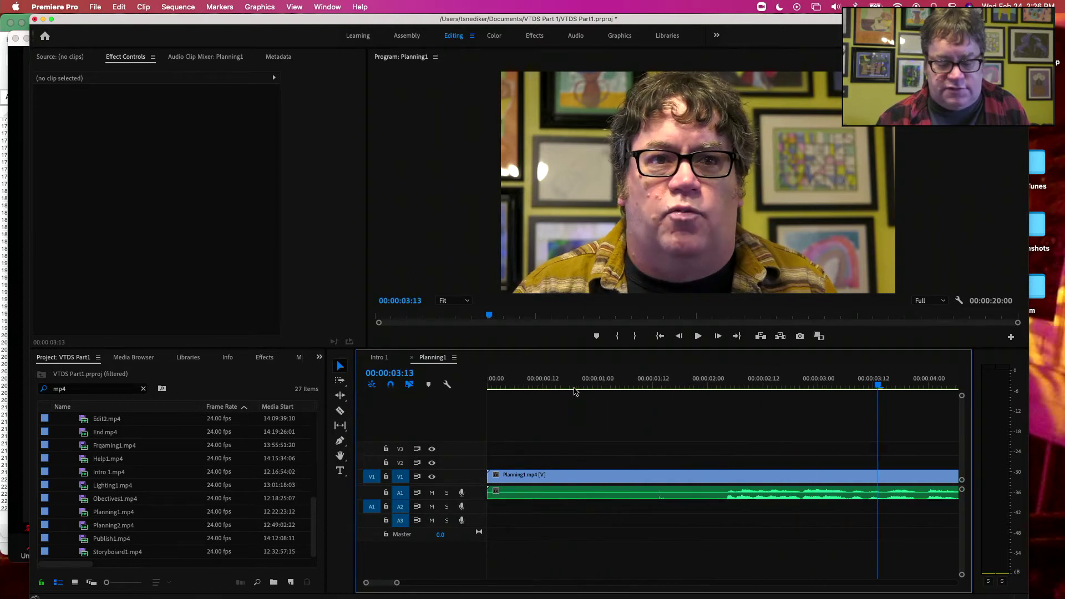
{"action": "left_click", "coordinate": [722, 381]}
{"action": "mouse_move", "coordinate": [721, 381]}
{"action": "left_mouse_down"}
{"action": "mouse_move", "coordinate": [766, 382]}
{"action": "mouse_move", "coordinate": [551, 371]}
{"action": "mouse_move", "coordinate": [582, 382]}
{"action": "mouse_move", "coordinate": [692, 377]}
{"action": "mouse_move", "coordinate": [683, 367]}
{"action": "left_mouse_up"}
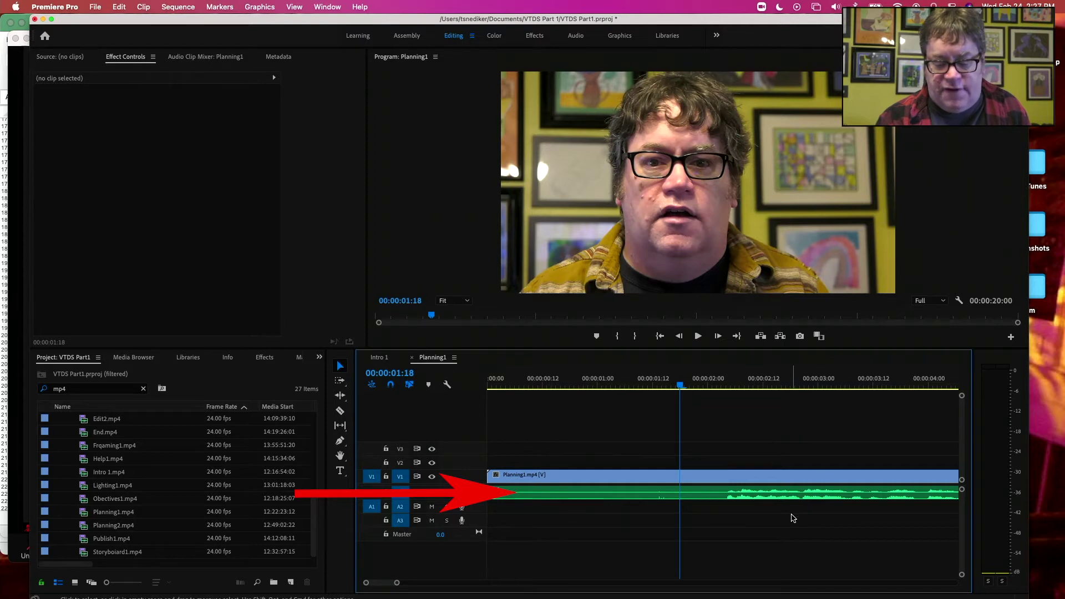
Trim the silence off the end of the Planning1.mp4 clip so it ends at about 00:00:15:22.
{"action": "scroll", "coordinate": [809, 517], "scroll_direction": "right", "scroll_amount": 10}
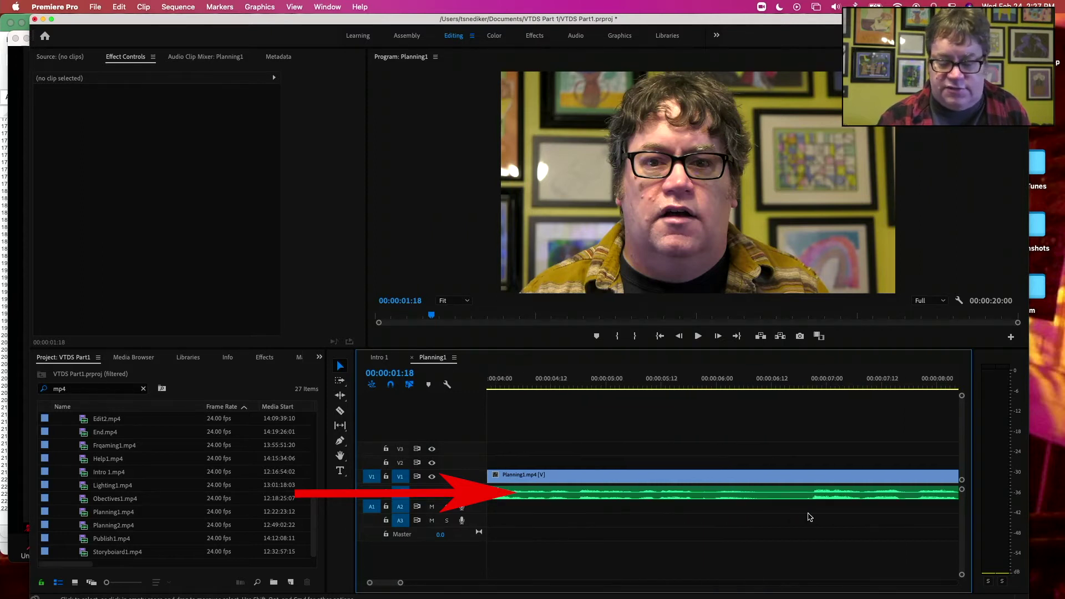
{"action": "scroll", "coordinate": [810, 516], "scroll_direction": "right", "scroll_amount": 5}
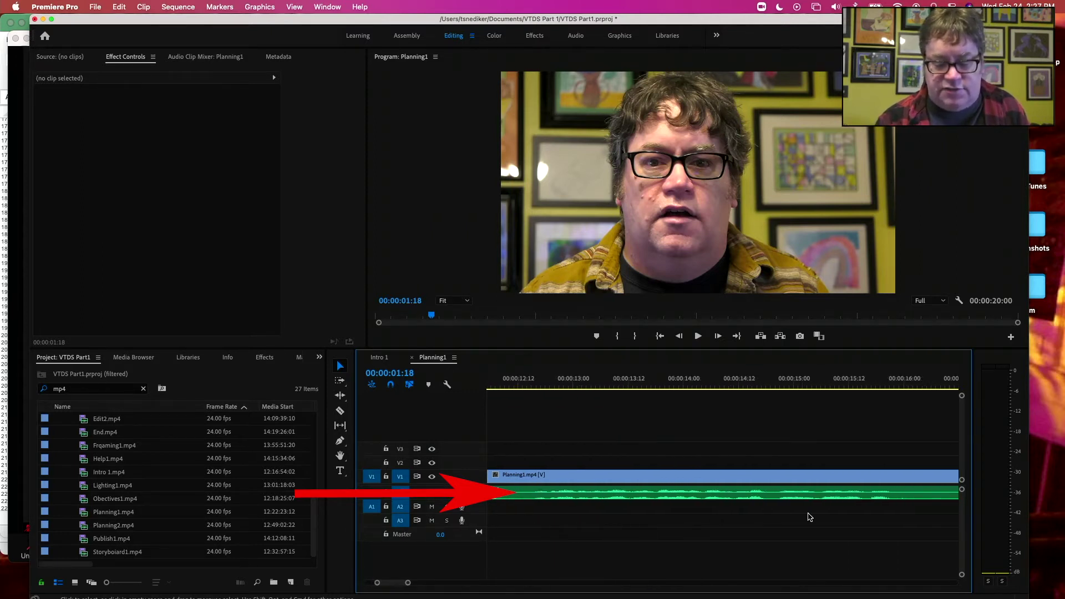
{"action": "scroll", "coordinate": [809, 517], "scroll_direction": "right", "scroll_amount": 3}
{"action": "scroll", "coordinate": [810, 517], "scroll_direction": "left", "scroll_amount": 4}
{"action": "scroll", "coordinate": [810, 517], "scroll_direction": "left", "scroll_amount": 1}
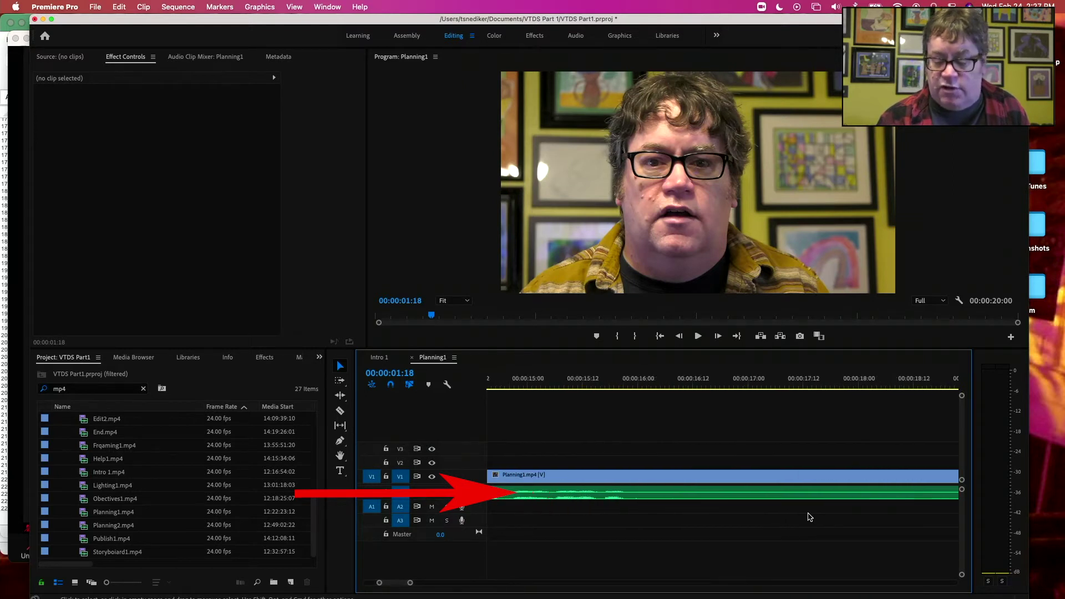
{"action": "scroll", "coordinate": [809, 517], "scroll_direction": "right", "scroll_amount": 4}
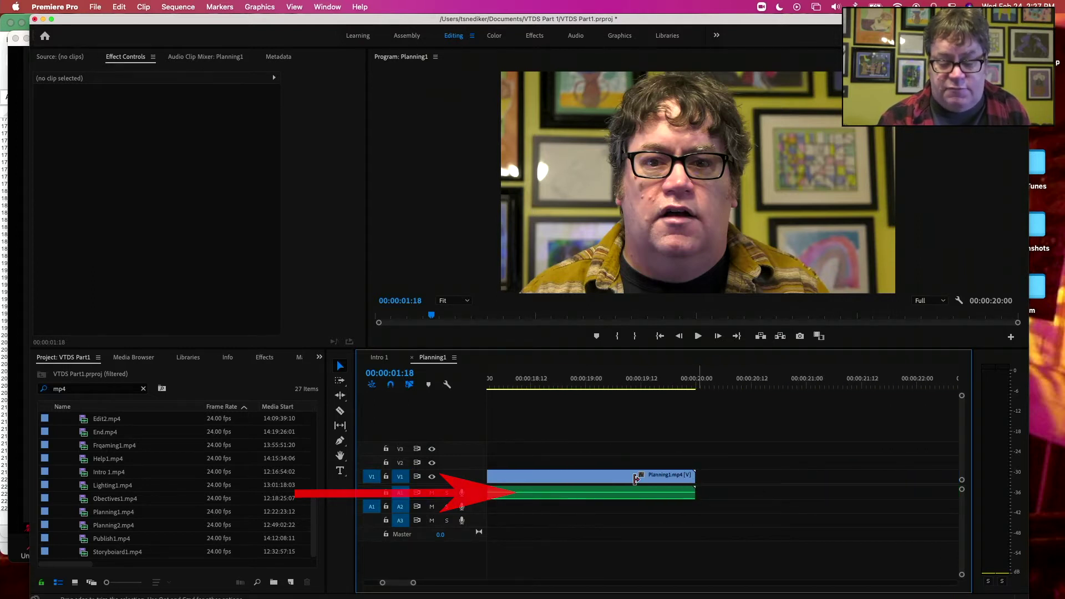
{"action": "left_click_drag", "start_coordinate": [692, 483], "coordinate": [534, 483]}
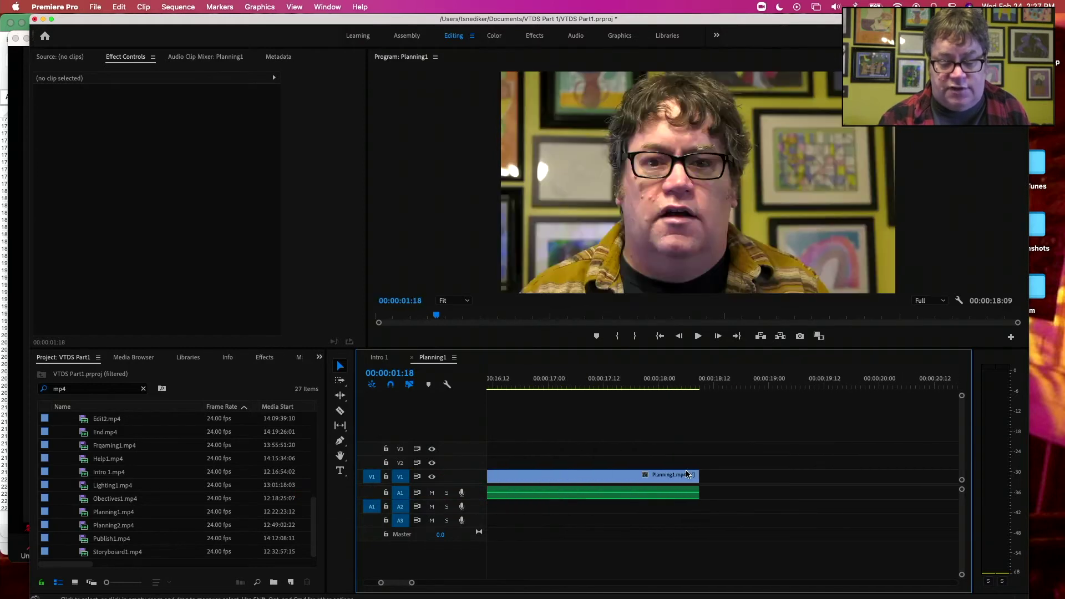
{"action": "left_click_drag", "start_coordinate": [696, 475], "coordinate": [505, 476]}
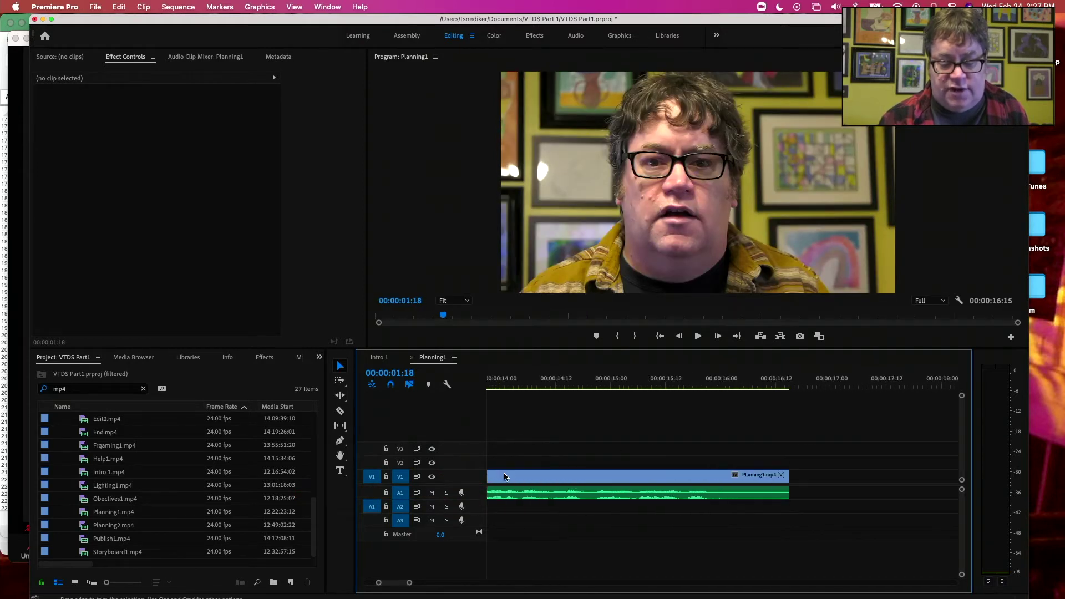
{"action": "left_click_drag", "start_coordinate": [787, 476], "coordinate": [713, 472]}
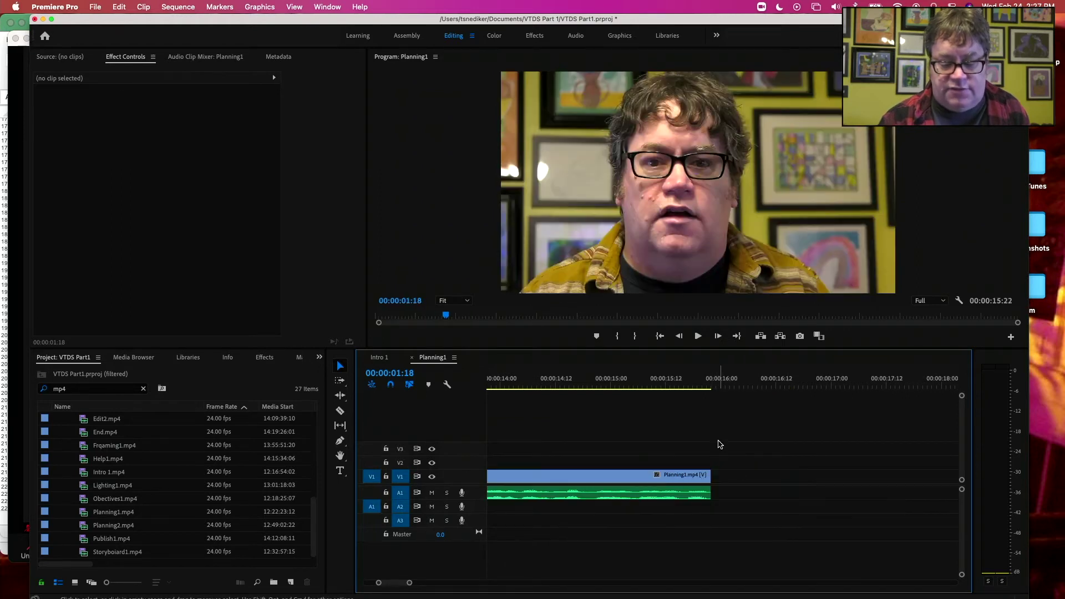
Trim about two seconds of silence off the start of Planning1.mp4 and move the clip to the beginning of the sequence.
{"action": "scroll", "coordinate": [659, 452], "scroll_direction": "up", "scroll_amount": 10}
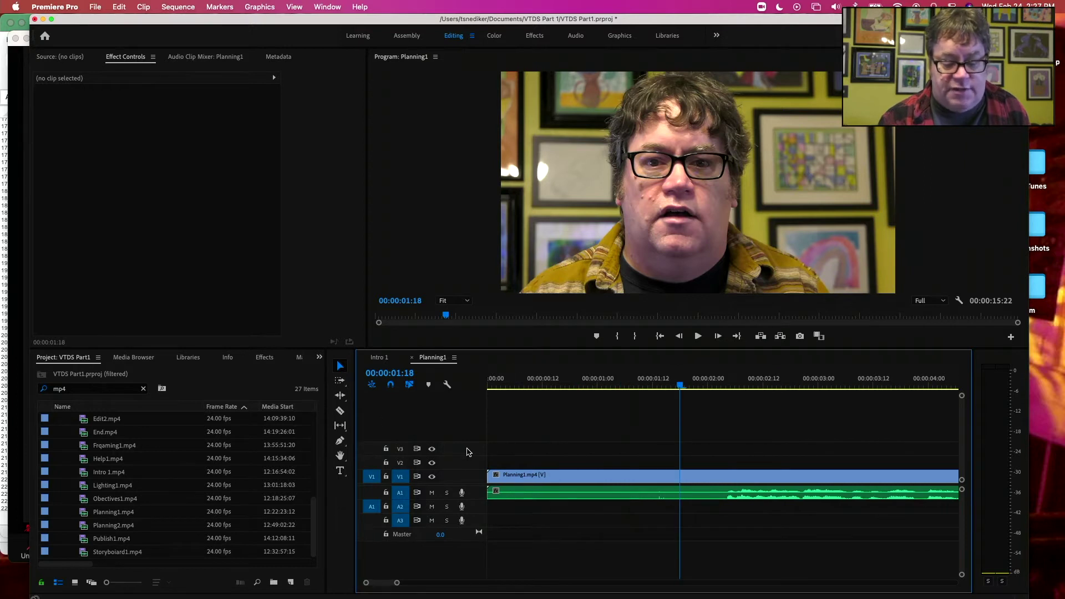
{"action": "left_click_drag", "start_coordinate": [492, 476], "coordinate": [724, 481]}
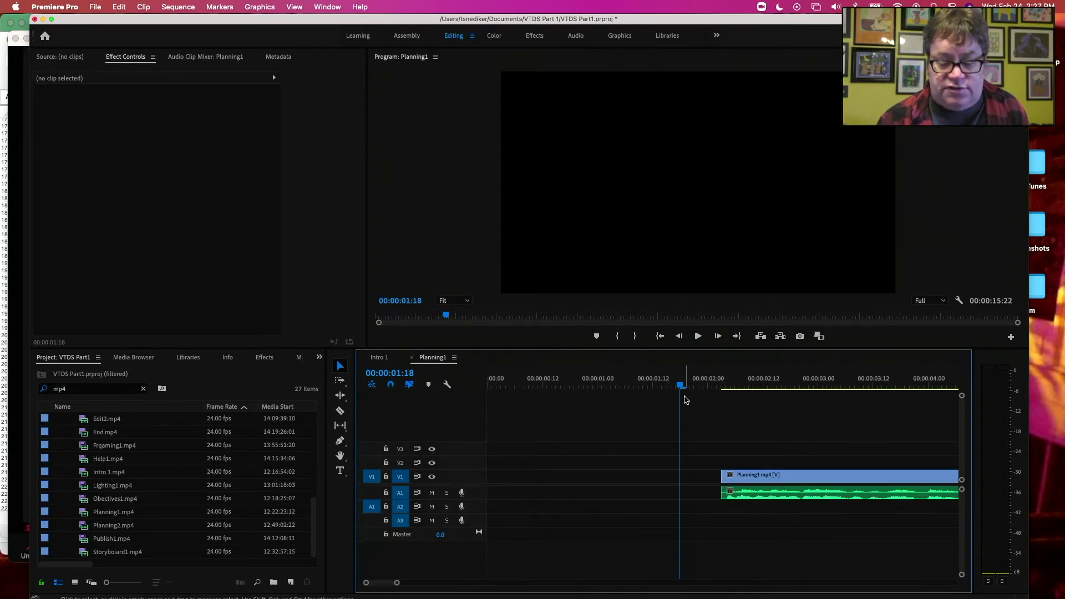
{"action": "left_click_drag", "start_coordinate": [682, 384], "coordinate": [649, 384]}
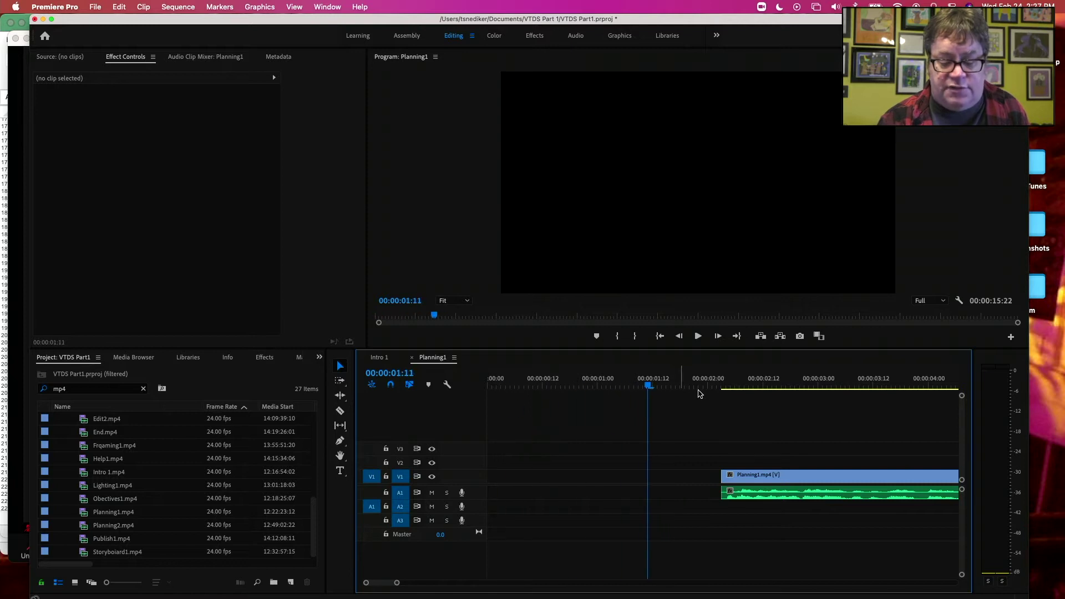
{"action": "left_click_drag", "start_coordinate": [772, 478], "coordinate": [502, 488]}
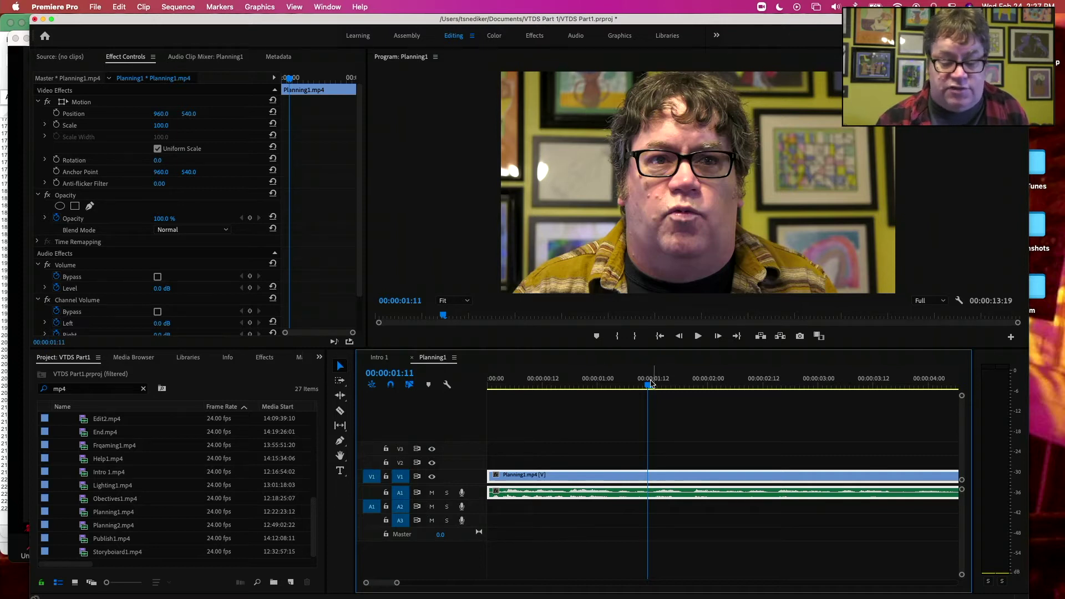
{"action": "left_click_drag", "start_coordinate": [654, 388], "coordinate": [487, 399]}
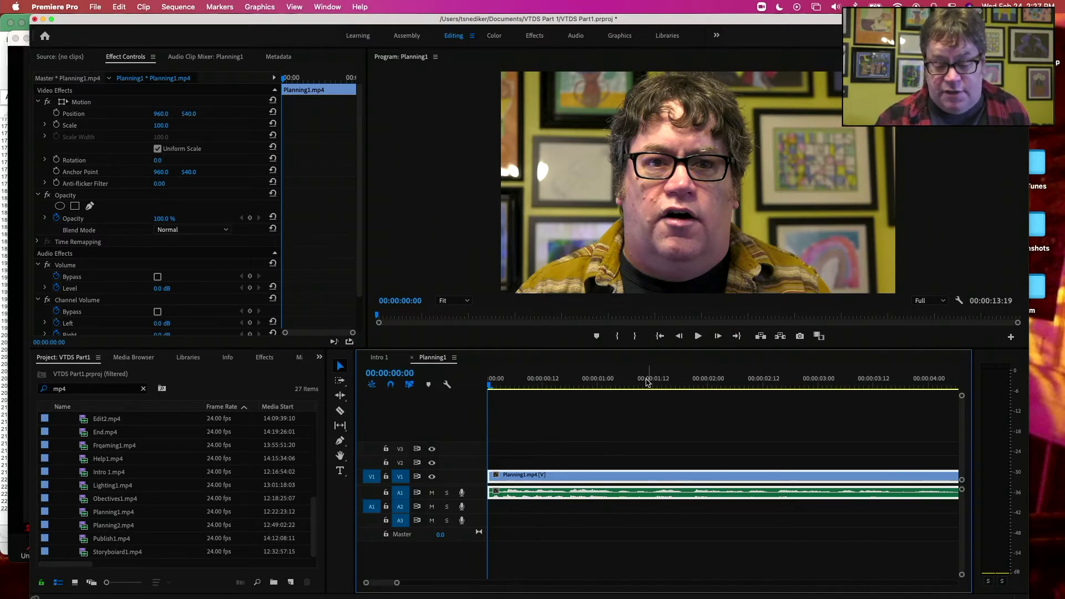
Split the Planning1.mp4 clip with the Razor tool at about 00:00:01:20 and 00:00:02:15.
{"action": "left_click", "coordinate": [339, 410]}
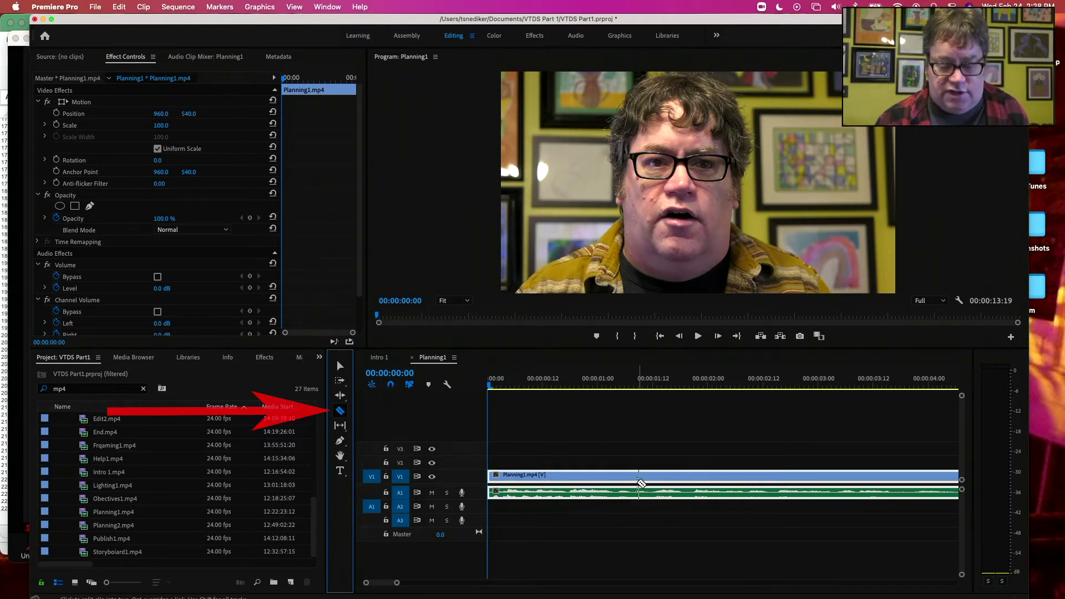
{"action": "left_click", "coordinate": [689, 482]}
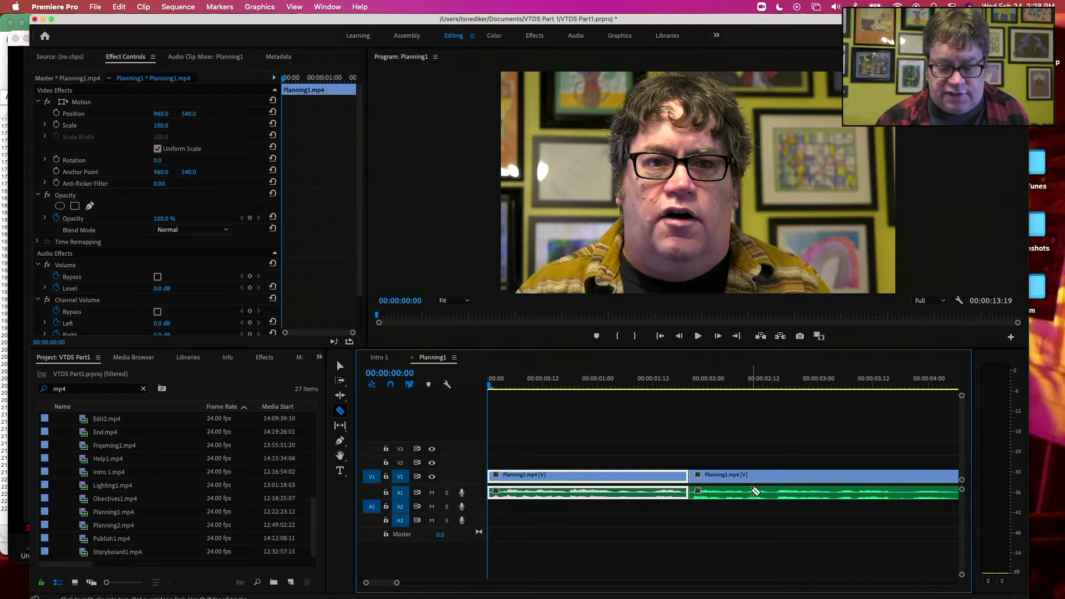
{"action": "left_click", "coordinate": [777, 488]}
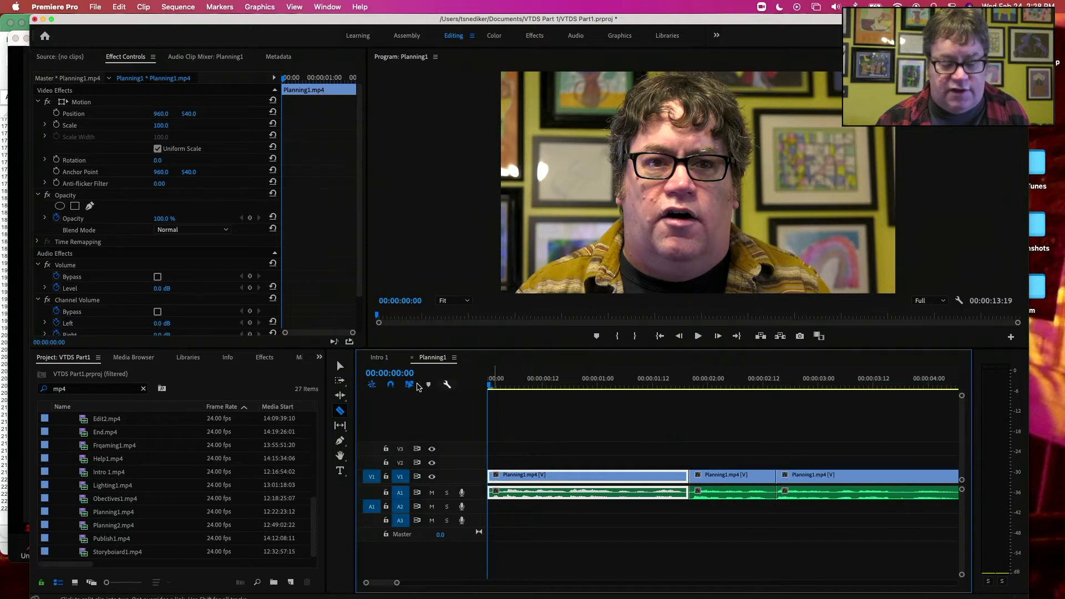
{"action": "left_click", "coordinate": [340, 365]}
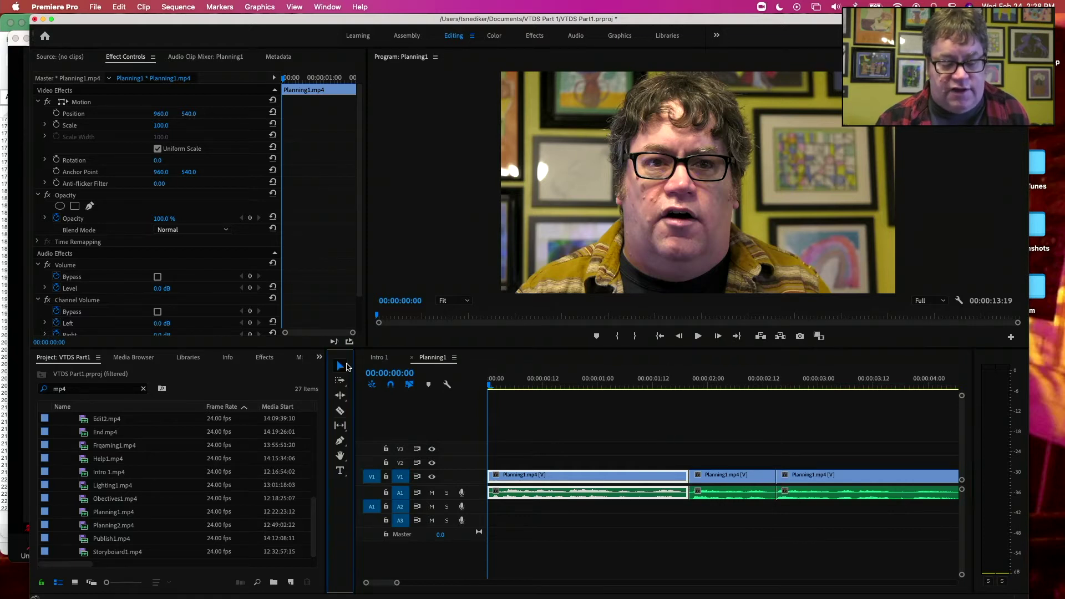
Delete the short middle segment of Planning1.mp4, close the gap with the following segment, and check the join.
{"action": "left_click", "coordinate": [719, 483]}
{"action": "key", "text": "Delete"}
{"action": "left_click_drag", "start_coordinate": [813, 475], "coordinate": [730, 480]}
{"action": "left_click", "coordinate": [709, 389]}
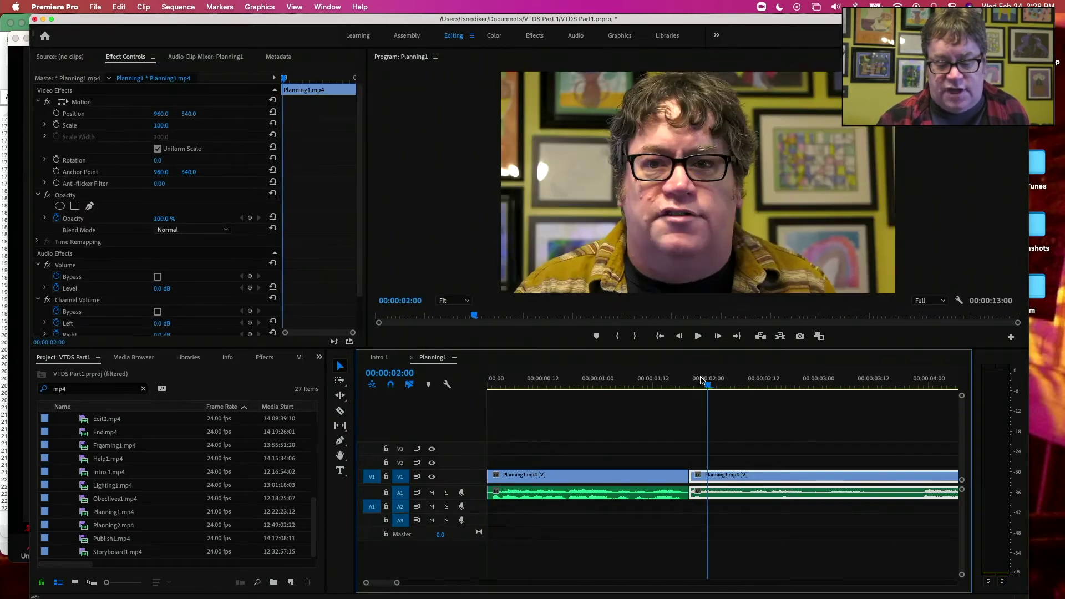
{"action": "left_click", "coordinate": [671, 385]}
{"action": "left_click_drag", "start_coordinate": [671, 385], "coordinate": [667, 385]}
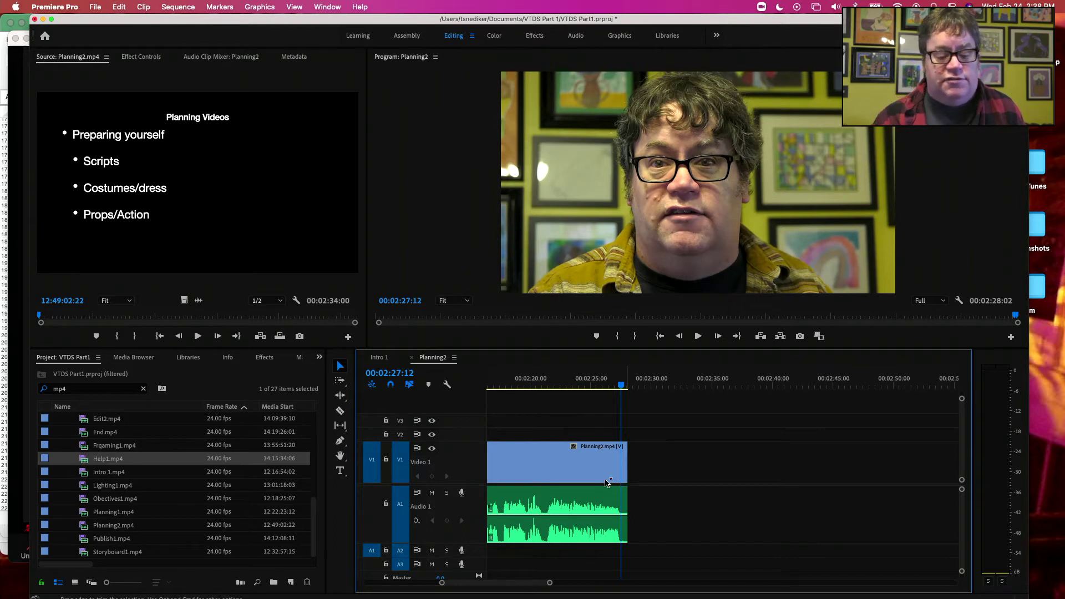
Add the Edit2.mp4 clip directly after Planning2.mp4 at the end of the Planning2 sequence.
{"action": "scroll", "coordinate": [562, 485], "scroll_direction": "up", "scroll_amount": 1}
{"action": "scroll", "coordinate": [563, 484], "scroll_direction": "up", "scroll_amount": 2}
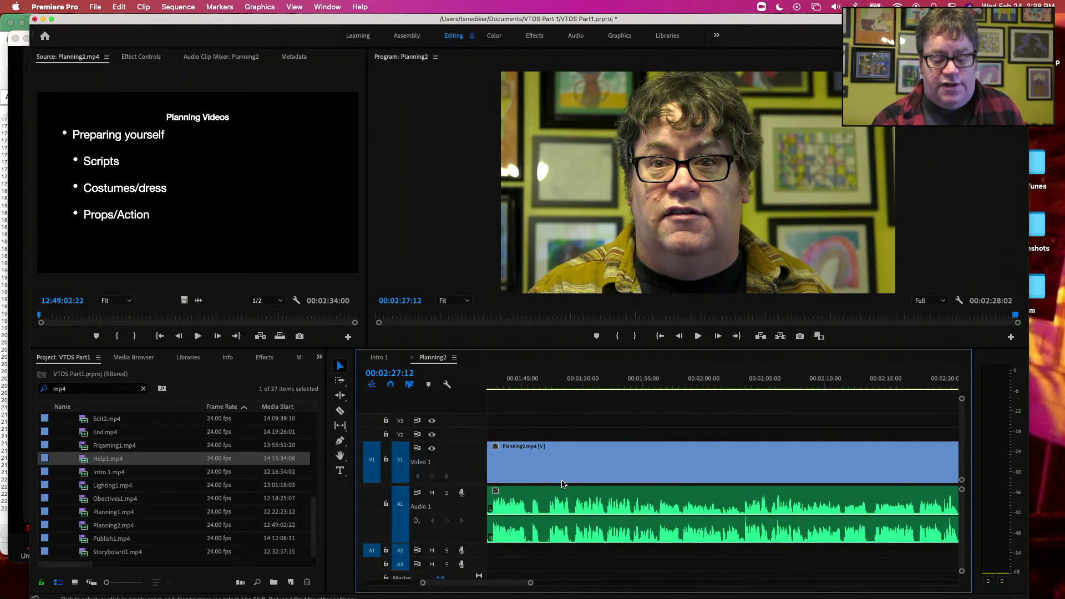
{"action": "scroll", "coordinate": [563, 484], "scroll_direction": "down", "scroll_amount": 4}
{"action": "scroll", "coordinate": [563, 484], "scroll_direction": "up", "scroll_amount": 2}
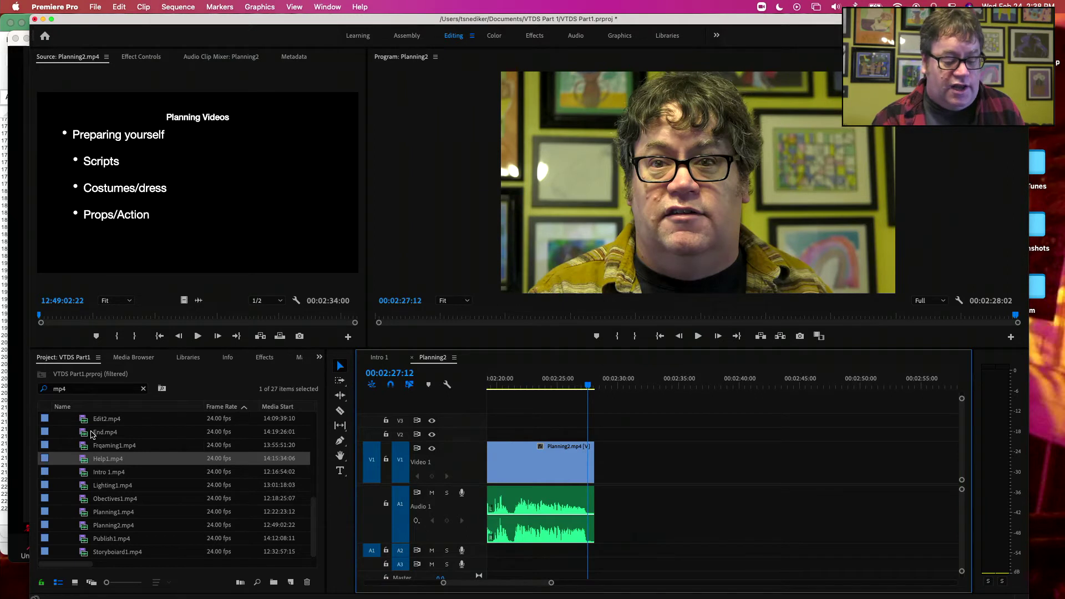
{"action": "left_click", "coordinate": [87, 422]}
{"action": "left_click_drag", "start_coordinate": [87, 422], "coordinate": [635, 513]}
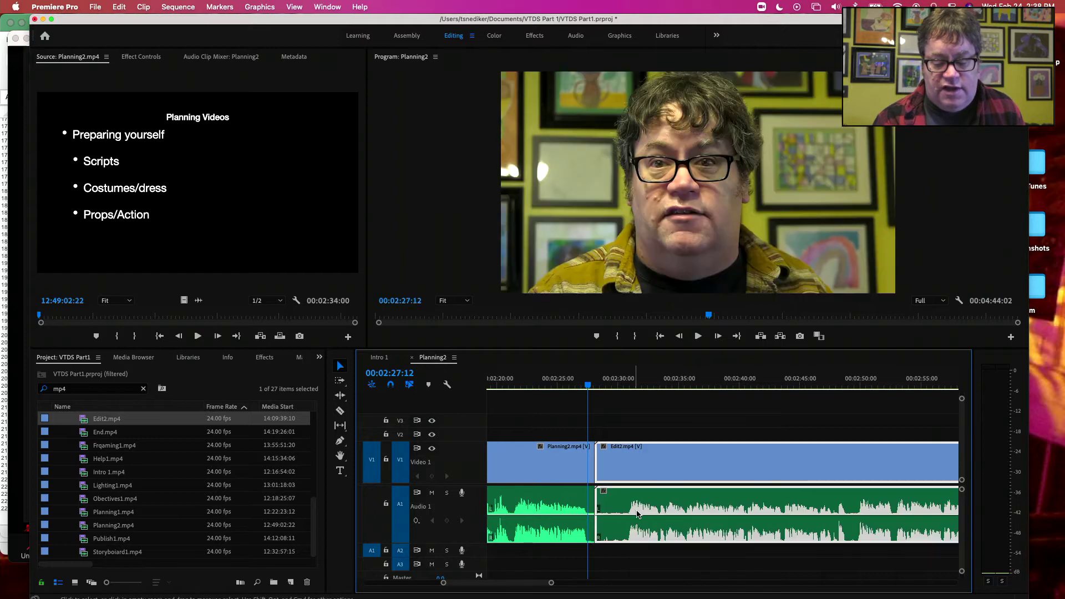
Add another copy of Planning2.mp4 directly after the Edit2.mp4 clip in the sequence.
{"action": "scroll", "coordinate": [685, 488], "scroll_direction": "right", "scroll_amount": 10}
{"action": "scroll", "coordinate": [685, 488], "scroll_direction": "right", "scroll_amount": 5}
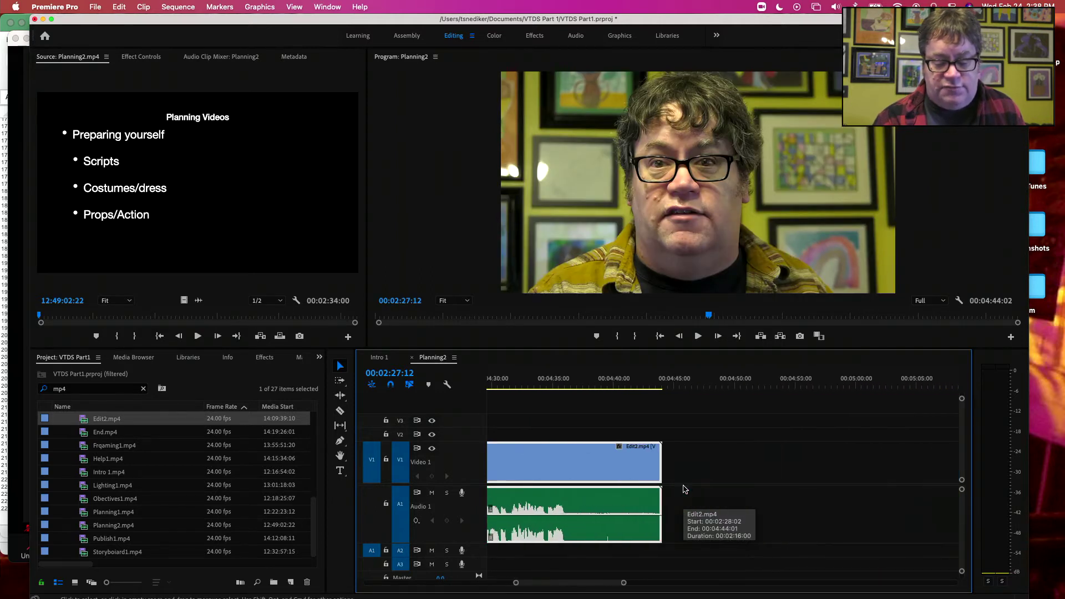
{"action": "left_click_drag", "start_coordinate": [93, 522], "coordinate": [642, 528]}
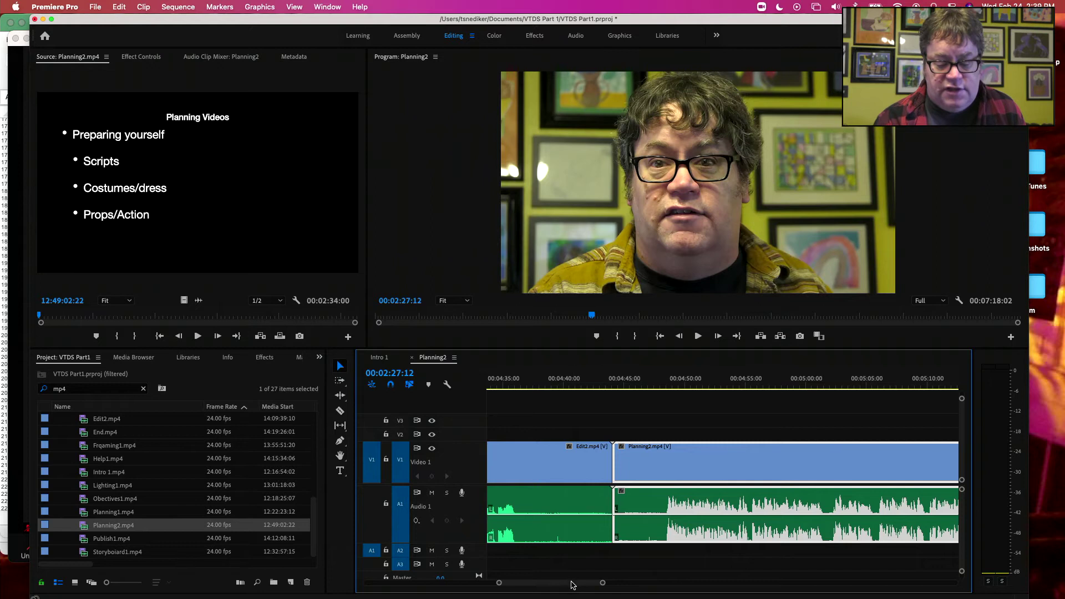
Trim about 2 seconds off the start of the Edit2.mp4 clip and move it back against the first Planning2.mp4 clip.
{"action": "left_click_drag", "start_coordinate": [571, 584], "coordinate": [548, 587]}
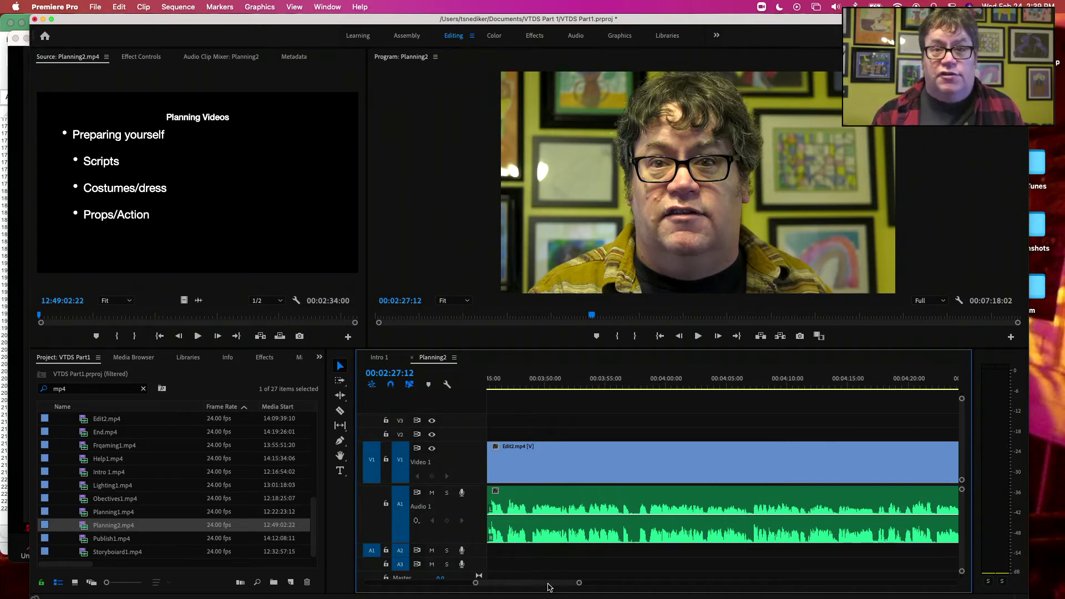
{"action": "scroll", "coordinate": [548, 583], "scroll_direction": "up", "scroll_amount": 3}
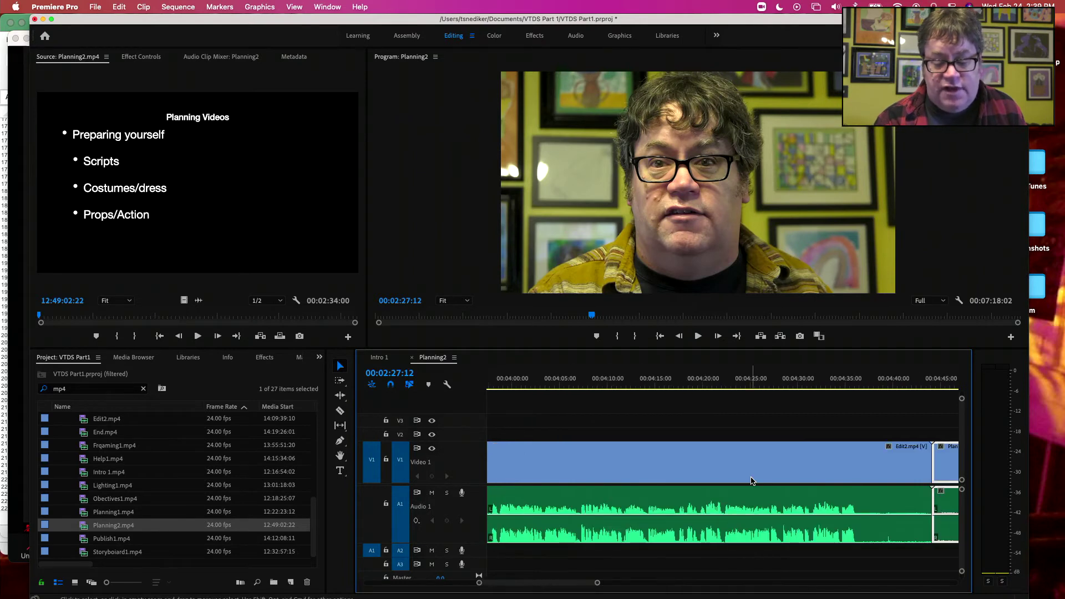
{"action": "scroll", "coordinate": [751, 481], "scroll_direction": "down", "scroll_amount": 3}
{"action": "scroll", "coordinate": [751, 481], "scroll_direction": "left", "scroll_amount": 15}
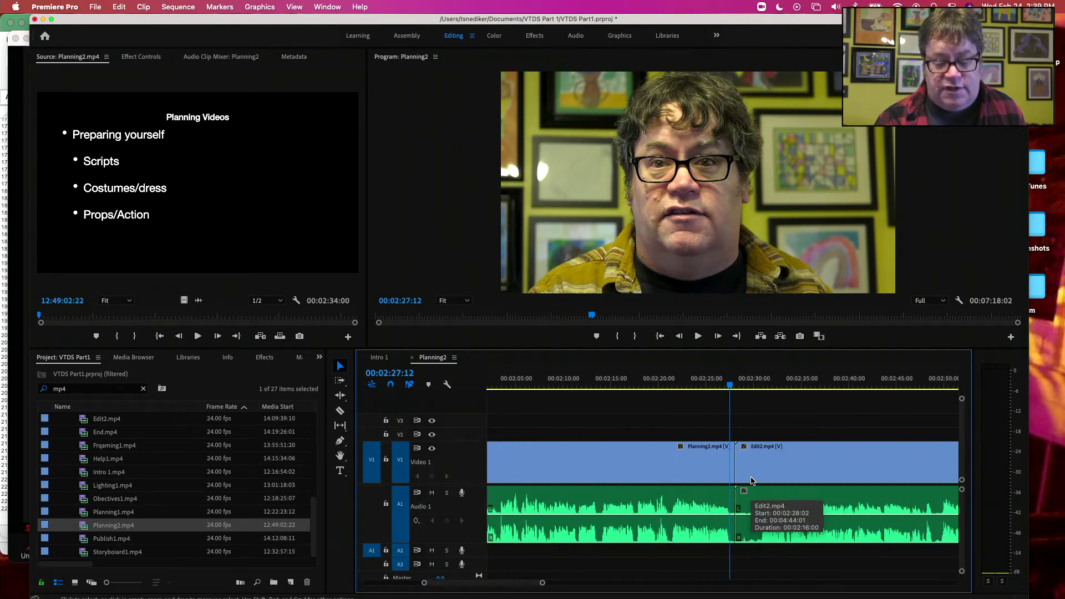
{"action": "left_click_drag", "start_coordinate": [770, 458], "coordinate": [791, 460]}
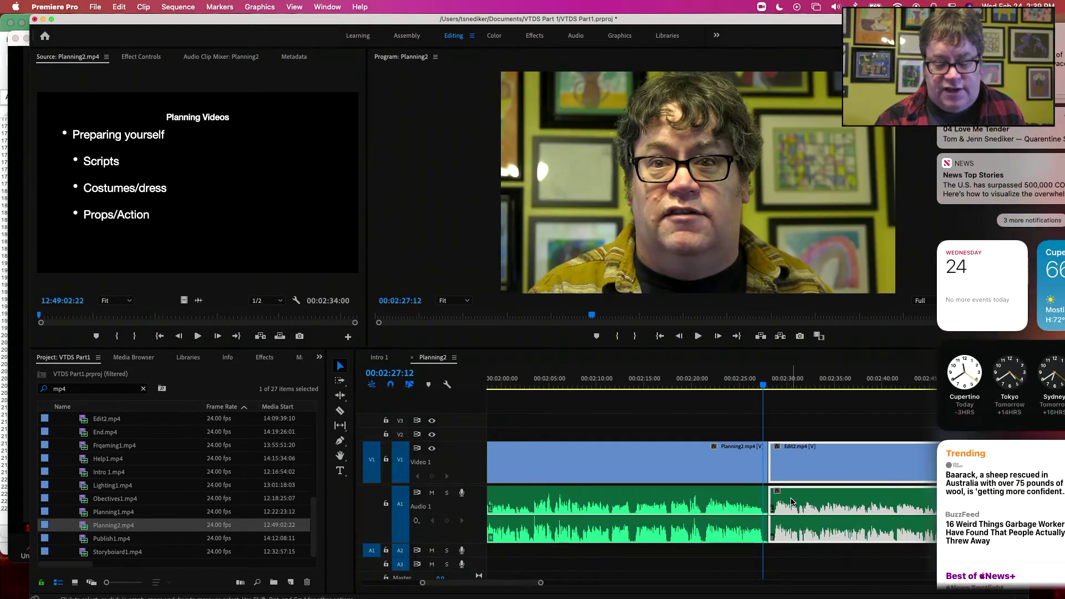
Trim the end of the Edit2.mp4 clip back to about 00:04:34, removing its silent tail.
{"action": "scroll", "coordinate": [831, 441], "scroll_direction": "down", "scroll_amount": 10}
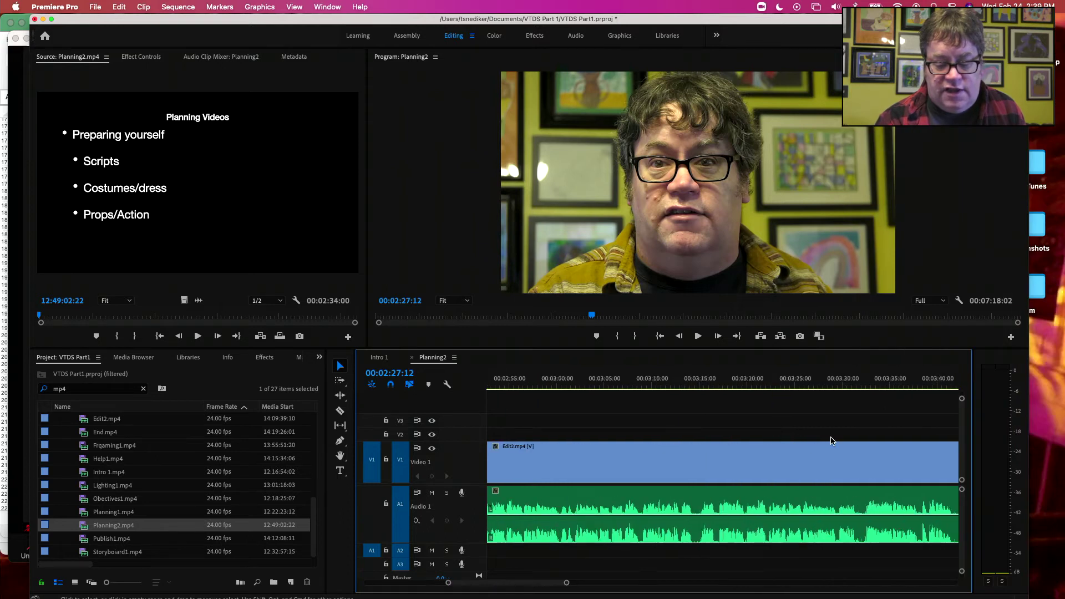
{"action": "scroll", "coordinate": [831, 441], "scroll_direction": "down", "scroll_amount": 3}
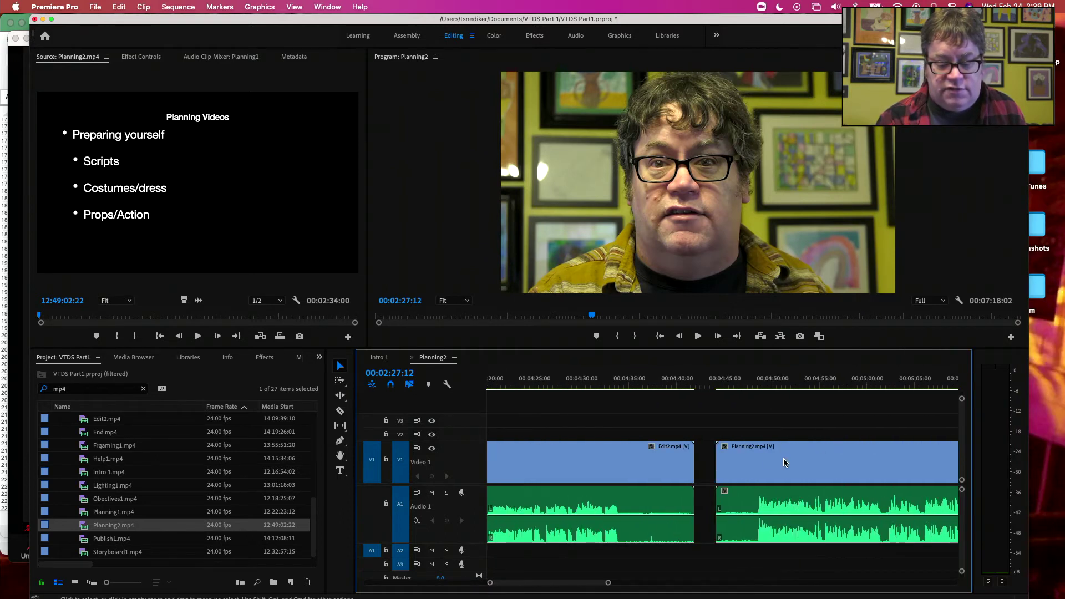
{"action": "left_click", "coordinate": [696, 468]}
{"action": "left_click_drag", "start_coordinate": [696, 469], "coordinate": [619, 469]}
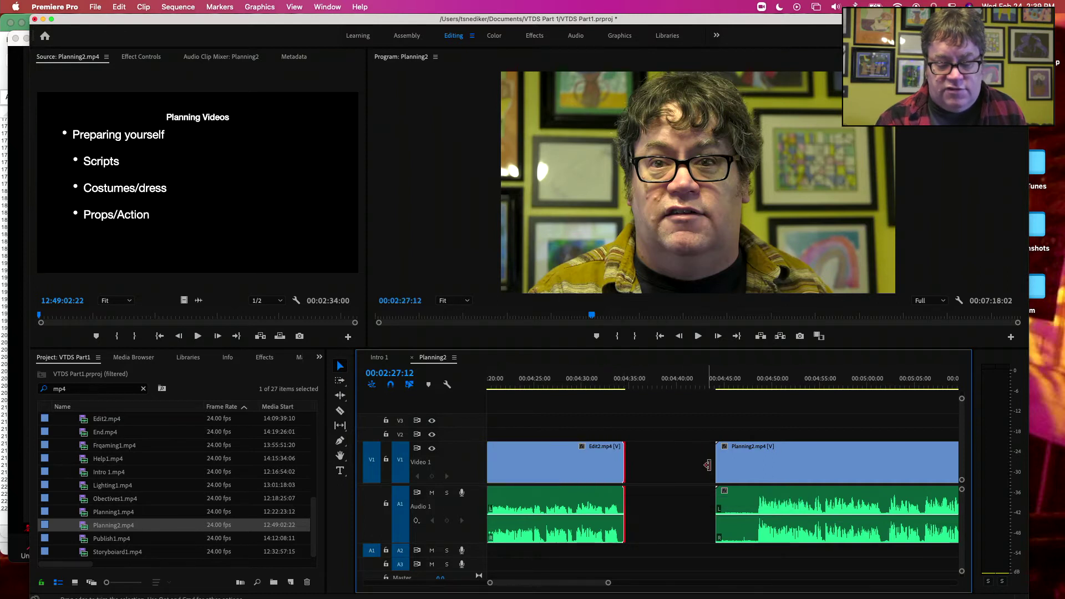
Trim the silent start of the second Planning2.mp4 clip, move it against Edit2.mp4, and check the sequence at 00:04:27:22.
{"action": "left_click_drag", "start_coordinate": [721, 464], "coordinate": [672, 461]}
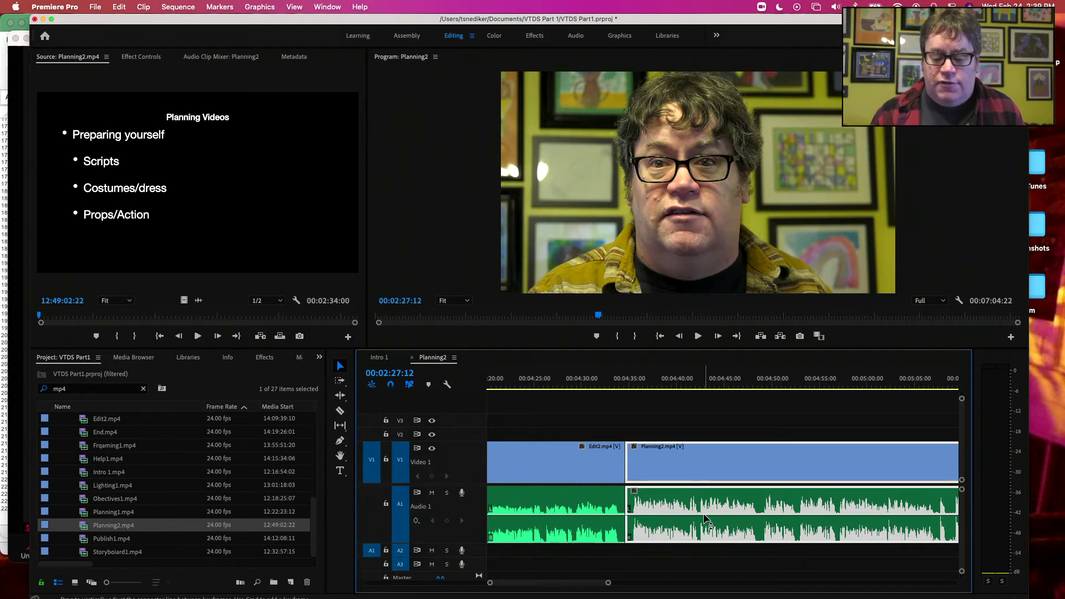
{"action": "left_click", "coordinate": [665, 378]}
{"action": "left_click_drag", "start_coordinate": [665, 378], "coordinate": [563, 386]}
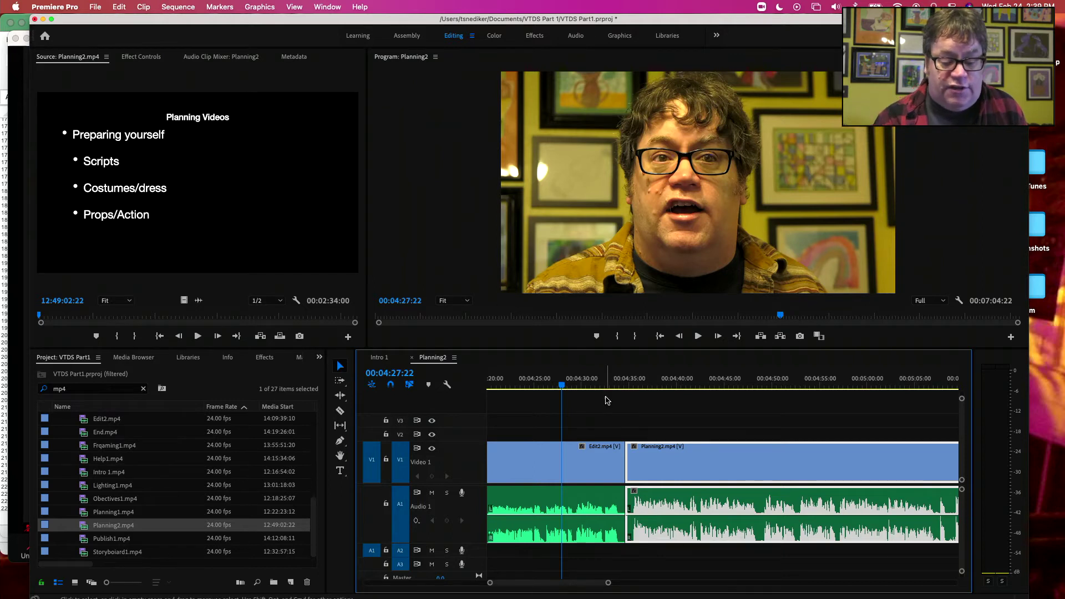
Select Edit2.mp4 and all following clips with the Track Select Forward tool, and return to the Selection tool.
{"action": "scroll", "coordinate": [598, 407], "scroll_direction": "left", "scroll_amount": 5}
{"action": "scroll", "coordinate": [599, 408], "scroll_direction": "left", "scroll_amount": 10}
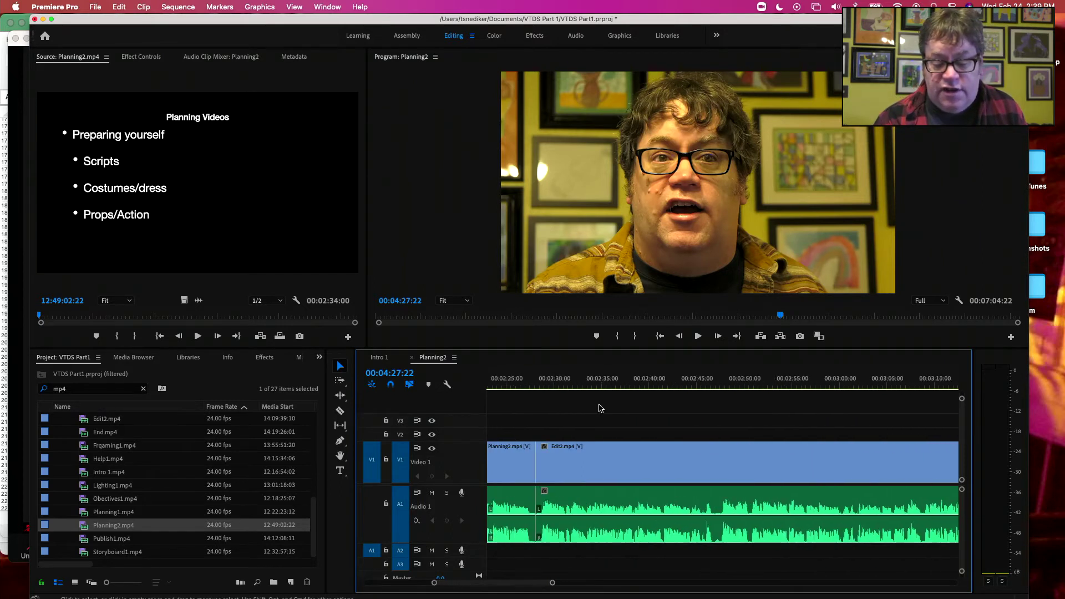
{"action": "scroll", "coordinate": [599, 408], "scroll_direction": "right", "scroll_amount": 1}
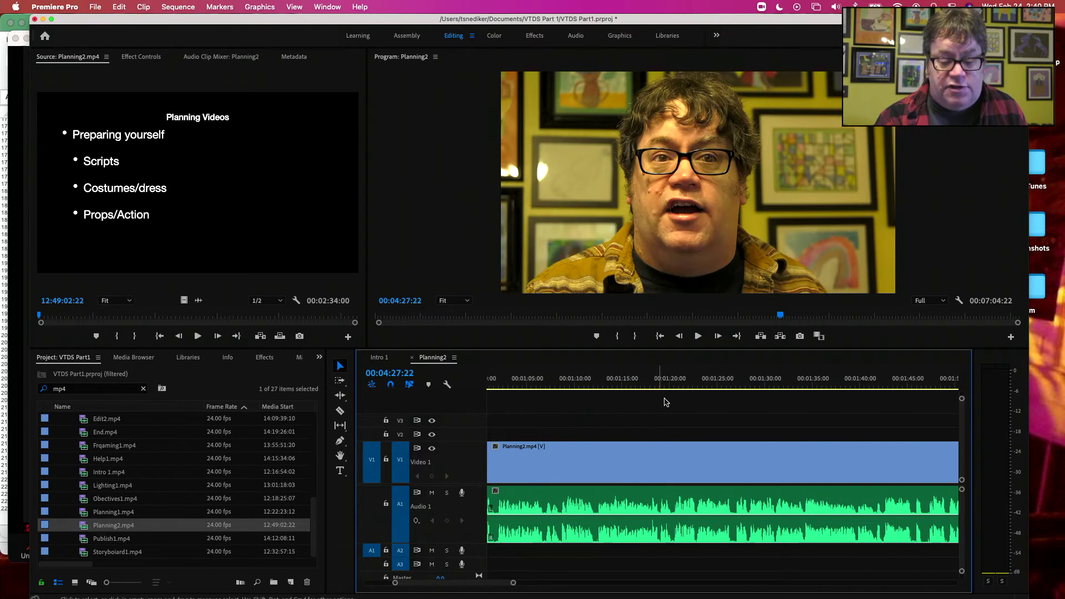
{"action": "left_click", "coordinate": [554, 481]}
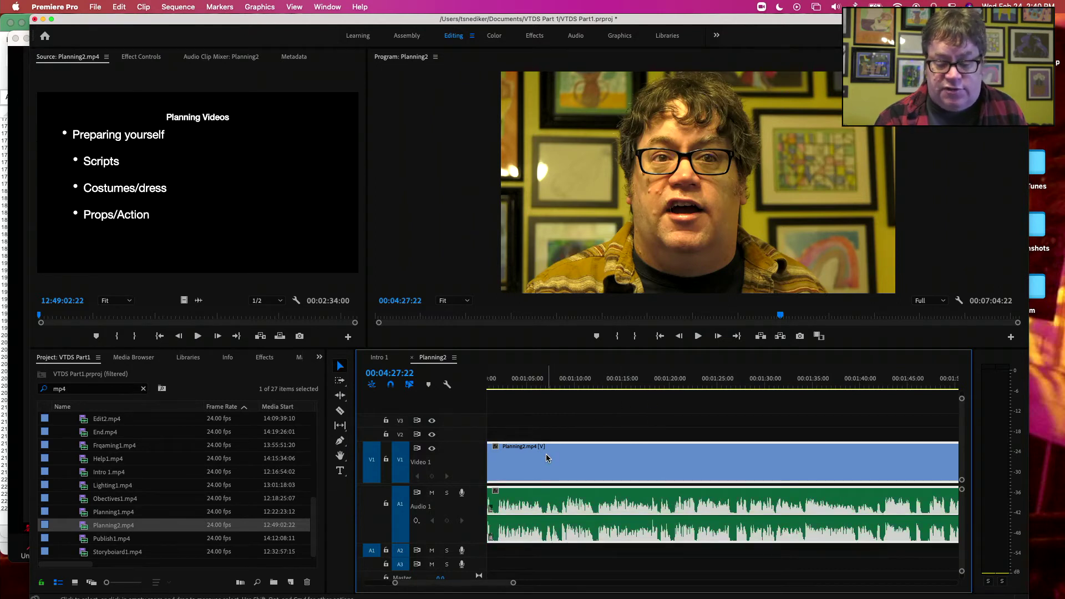
{"action": "left_click", "coordinate": [339, 382]}
{"action": "scroll", "coordinate": [628, 438], "scroll_direction": "right", "scroll_amount": 10}
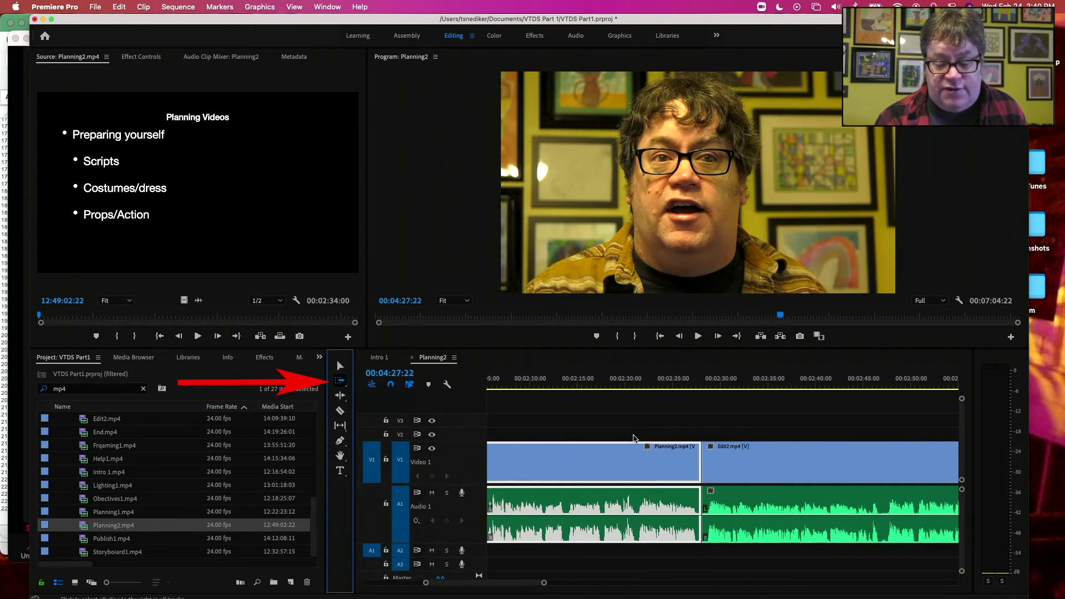
{"action": "left_click", "coordinate": [641, 460]}
{"action": "mouse_move", "coordinate": [640, 459]}
{"action": "left_mouse_down"}
{"action": "mouse_move", "coordinate": [715, 459]}
{"action": "mouse_move", "coordinate": [643, 452]}
{"action": "left_mouse_up"}
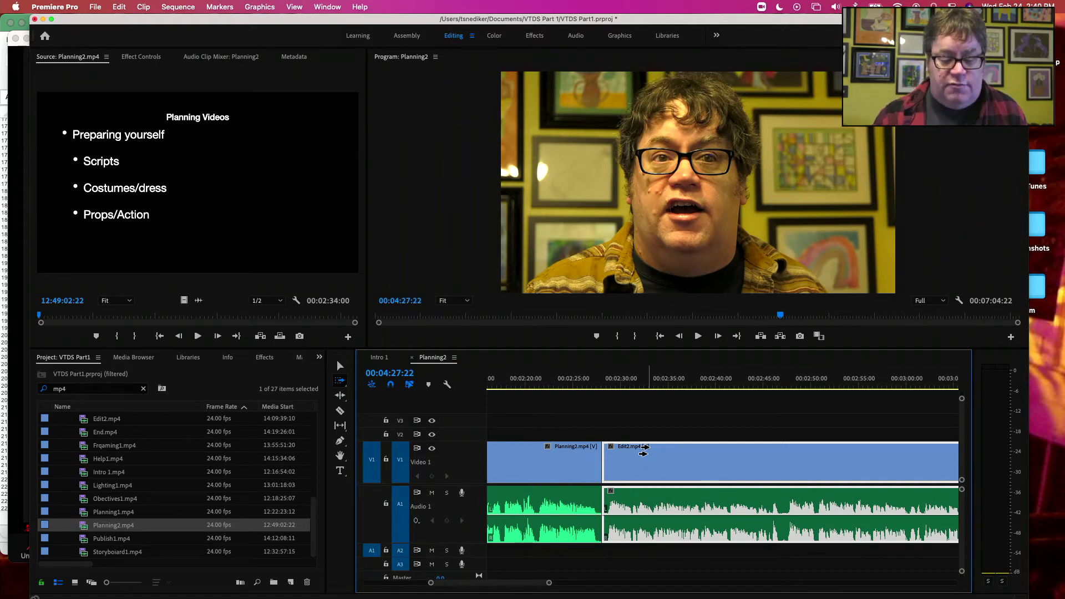
{"action": "left_click", "coordinate": [340, 366]}
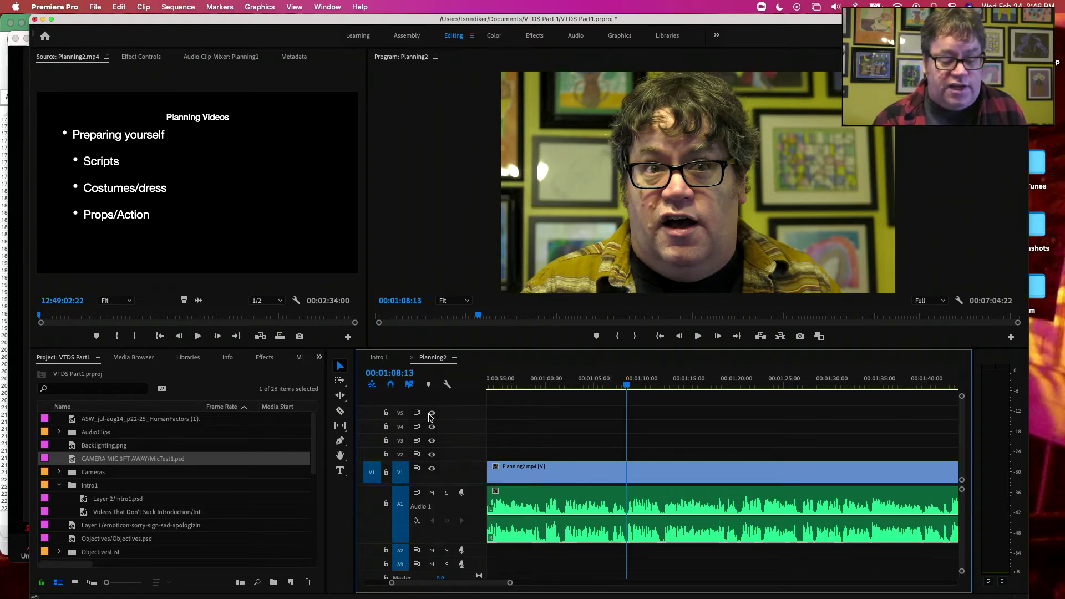
Add CAMERA MIC 3FT AWAY/MicTest1.psd to V2 above Planning2.mp4 and trim it to run from 00:01:06:20 to 00:01:26:17.
{"action": "left_click_drag", "start_coordinate": [73, 461], "coordinate": [604, 452]}
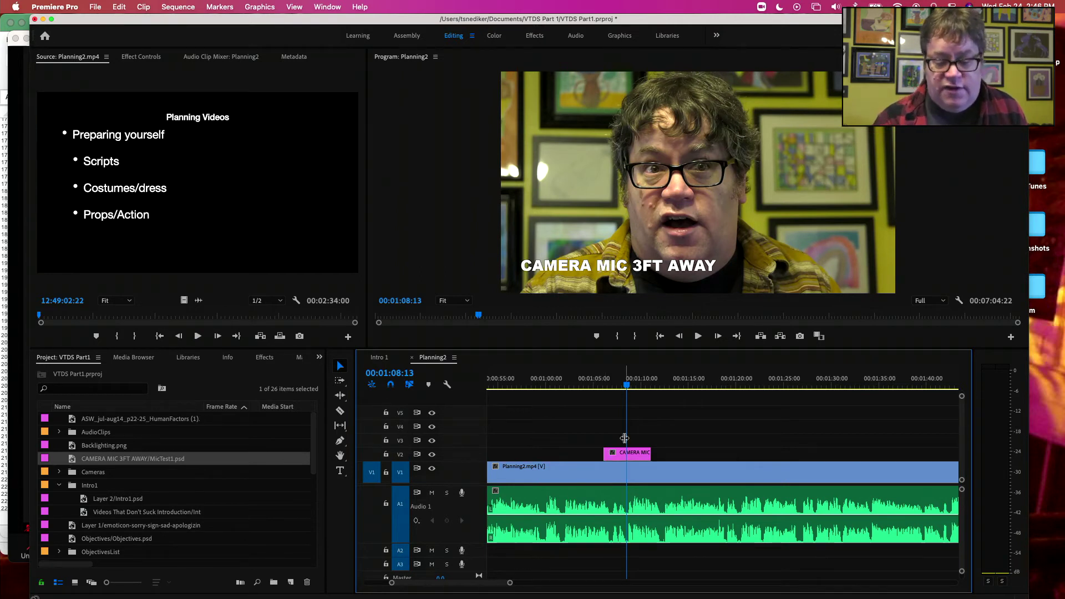
{"action": "left_click_drag", "start_coordinate": [650, 452], "coordinate": [749, 453]}
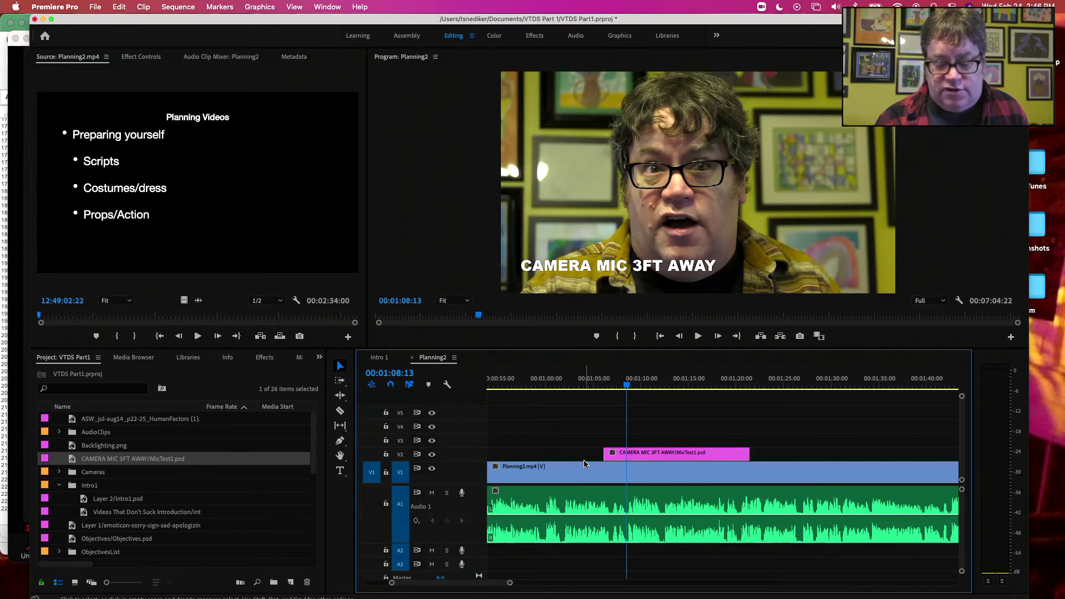
{"action": "left_click_drag", "start_coordinate": [615, 381], "coordinate": [610, 381]}
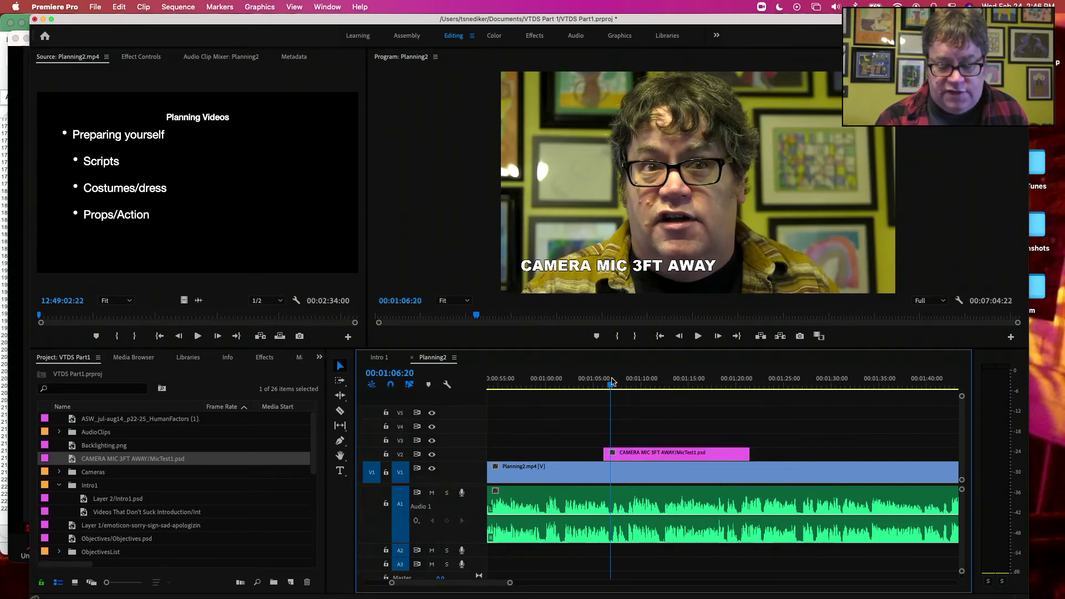
{"action": "left_click_drag", "start_coordinate": [604, 451], "coordinate": [610, 452]}
{"action": "left_click", "coordinate": [799, 382]}
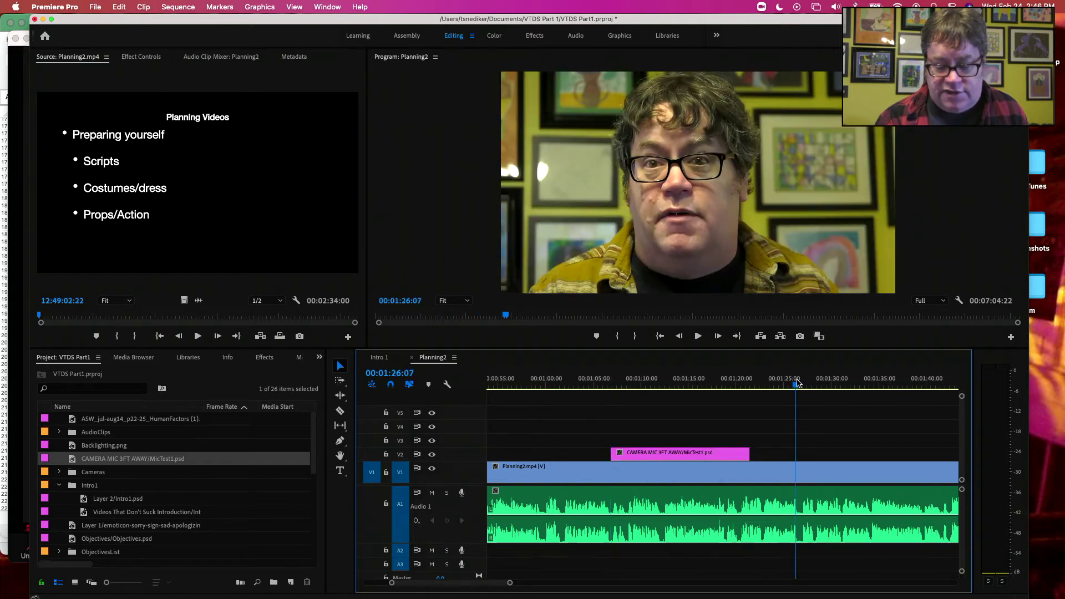
{"action": "left_click_drag", "start_coordinate": [749, 452], "coordinate": [800, 447]}
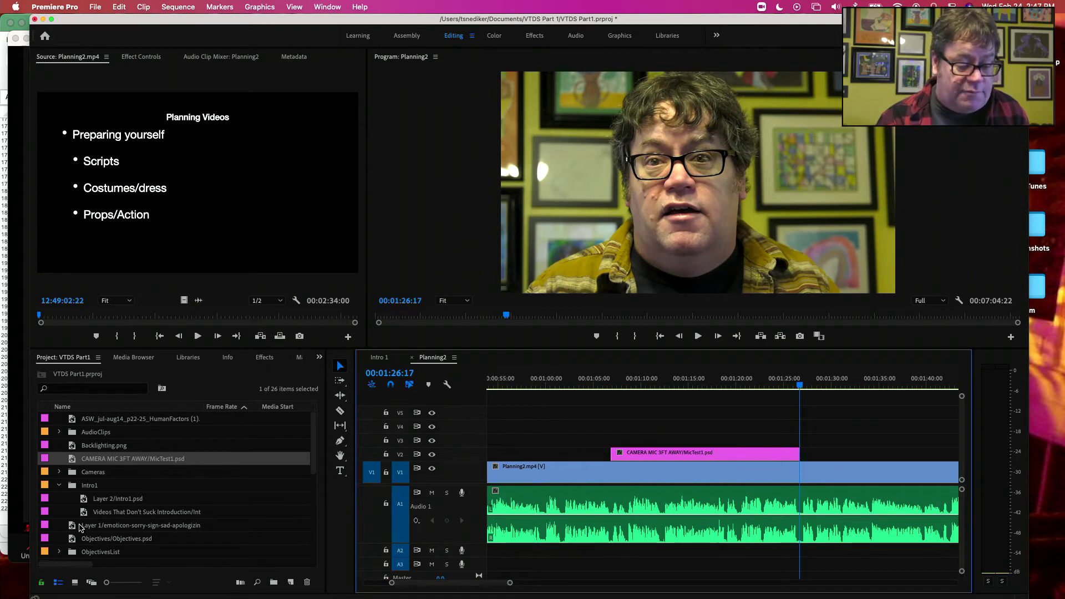
Add the Layer 1 sorry emoticon image to V3 above the end of the microphone title and preview it at 00:01:23:17.
{"action": "left_click_drag", "start_coordinate": [78, 529], "coordinate": [757, 447]}
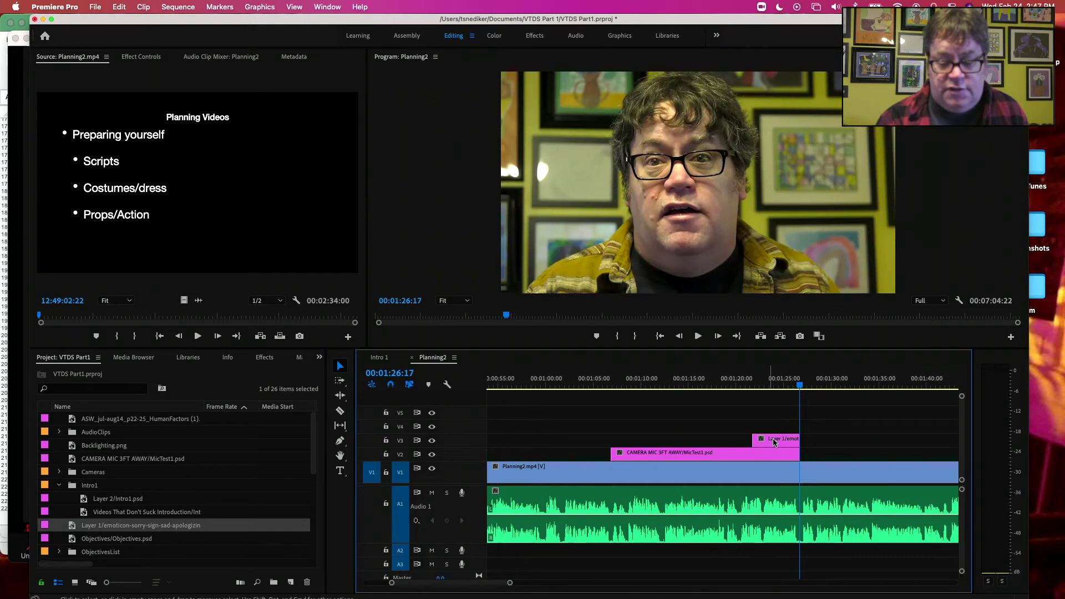
{"action": "left_click", "coordinate": [771, 381]}
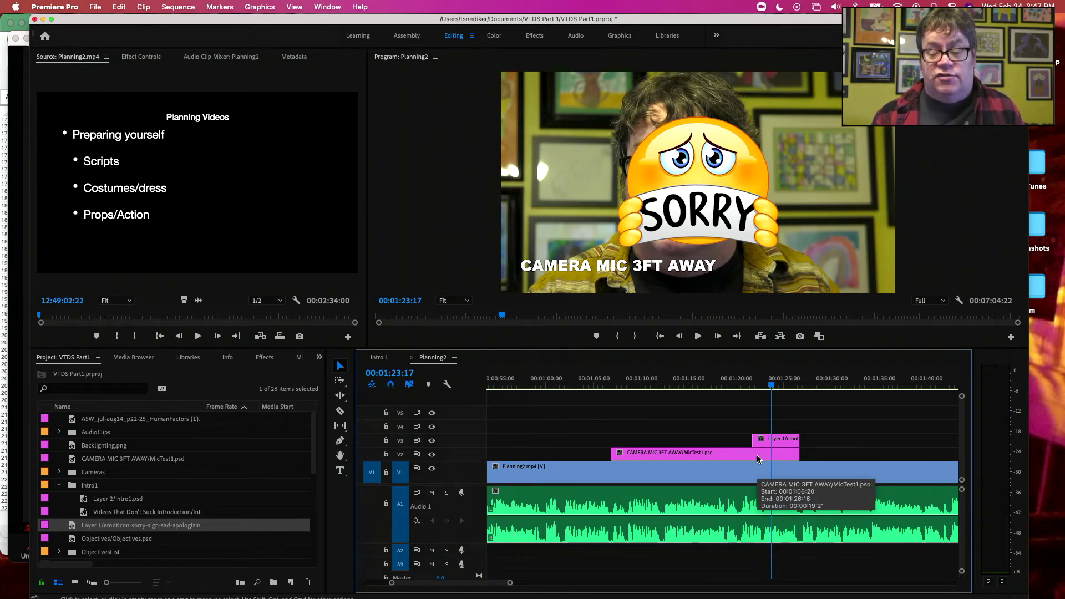
Set the sorry emoticon's scale to 48 and its position to 1587, 229.
{"action": "left_click", "coordinate": [768, 441]}
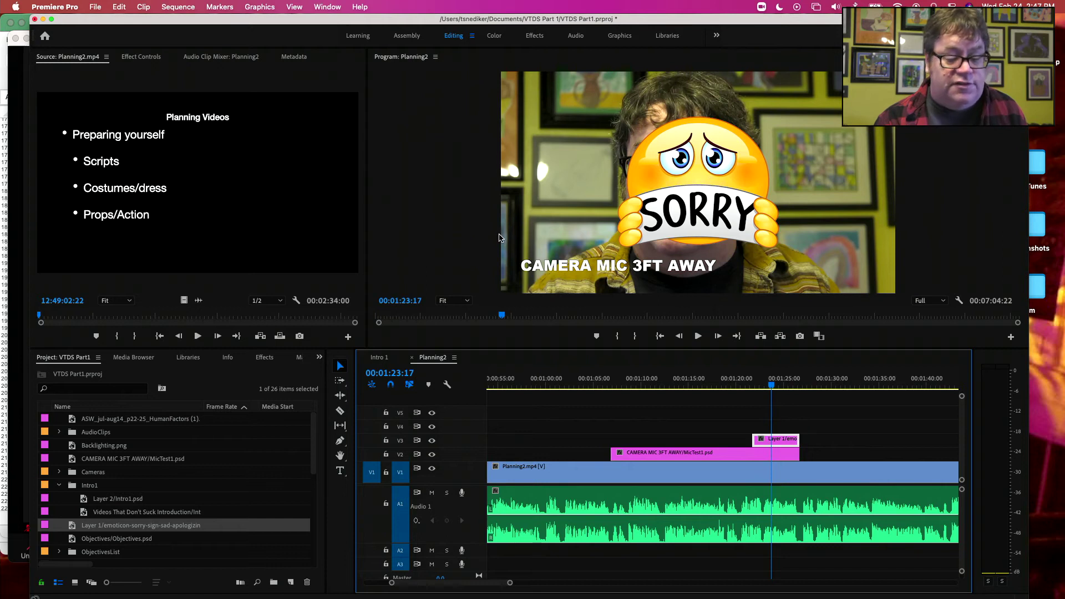
{"action": "left_click", "coordinate": [156, 57]}
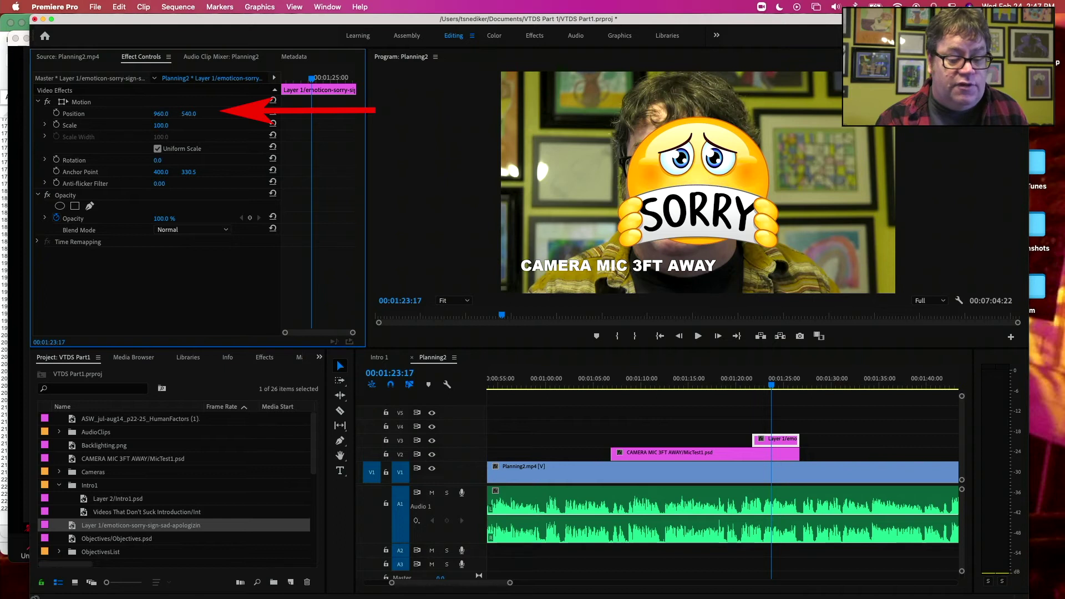
{"action": "left_click", "coordinate": [160, 126]}
{"action": "type", "text": "66"}
{"action": "key", "text": "Return"}
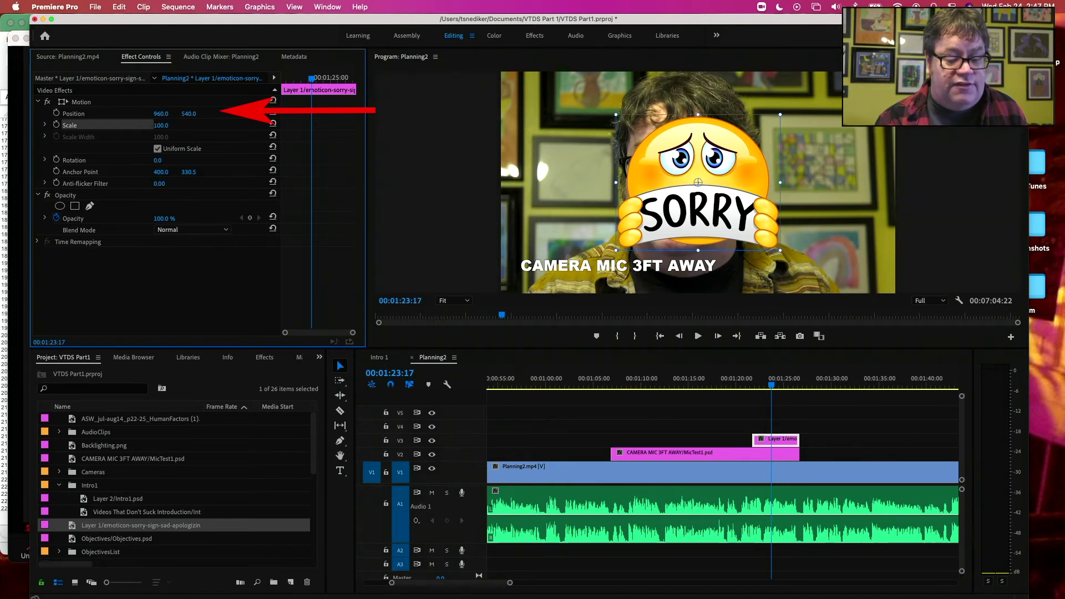
{"action": "left_click_drag", "start_coordinate": [160, 126], "coordinate": [508, 114]}
{"action": "left_click_drag", "start_coordinate": [189, 114], "coordinate": [16, 113]}
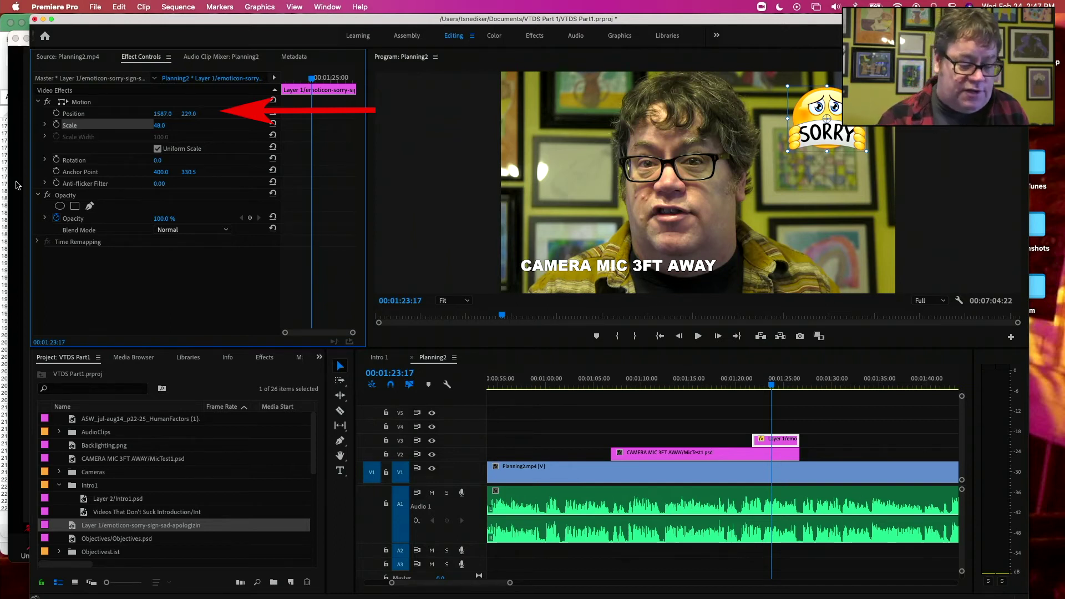
Find Douce Ambiance - Django-Jerry.mp3 by searching for mp3, place it on A2 at about 00:00:45, and increase that track's height.
{"action": "left_click", "coordinate": [82, 391]}
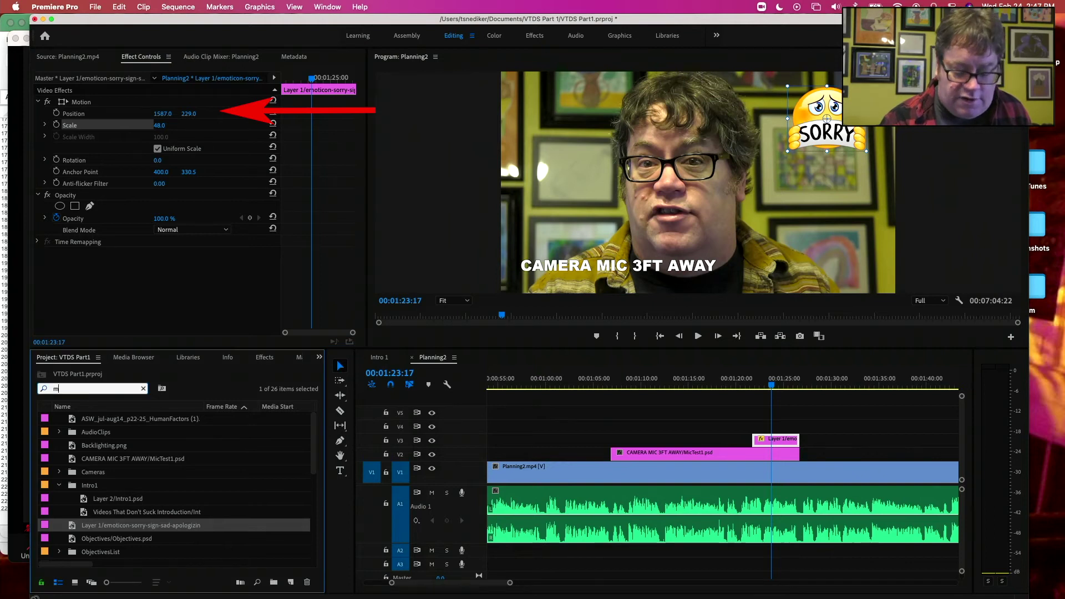
{"action": "type", "text": "mp3"}
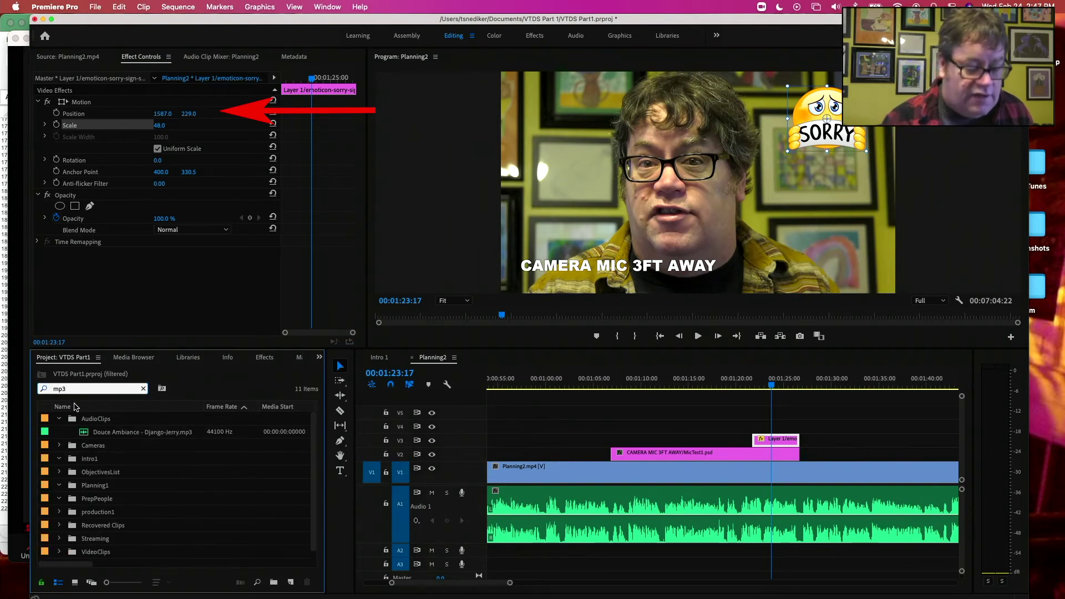
{"action": "left_click", "coordinate": [82, 432]}
{"action": "mouse_move", "coordinate": [465, 556]}
{"action": "left_mouse_down"}
{"action": "mouse_move", "coordinate": [488, 561]}
{"action": "mouse_move", "coordinate": [486, 553]}
{"action": "left_mouse_up"}
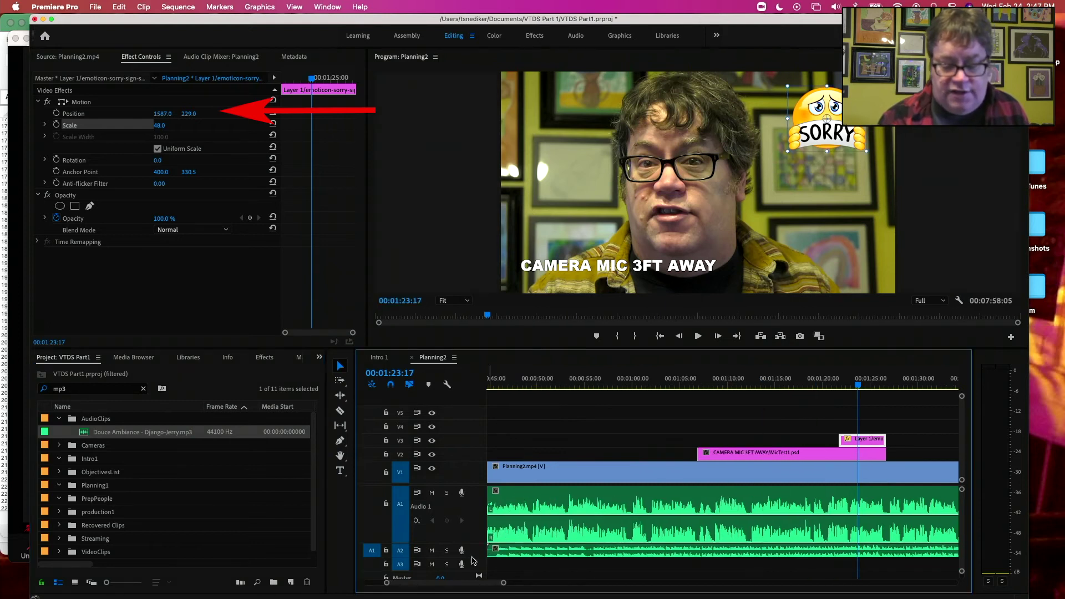
{"action": "double_click", "coordinate": [474, 552]}
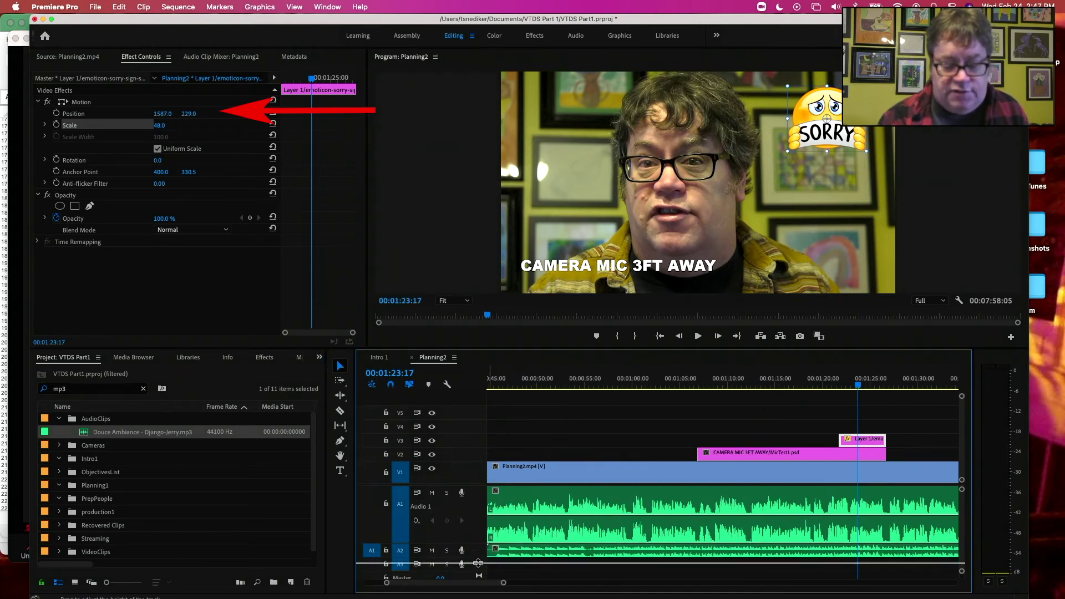
{"action": "left_click", "coordinate": [546, 562]}
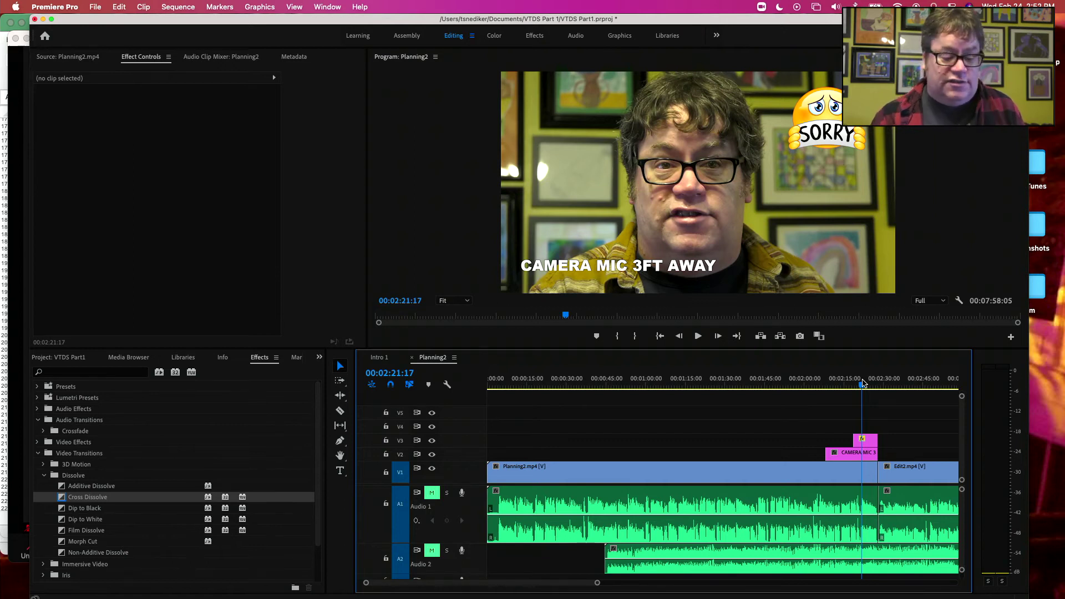
Apply a Cross Dissolve at the cut between Planning2.mp4 and Edit2.mp4 on V1 and play through the transition.
{"action": "left_click", "coordinate": [56, 358]}
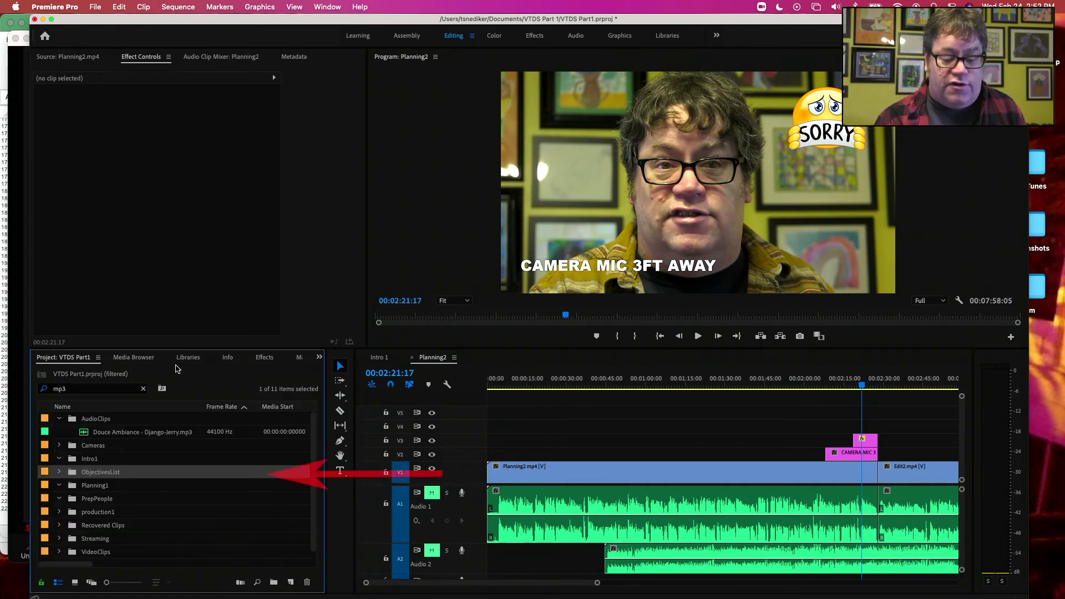
{"action": "left_click", "coordinate": [265, 358]}
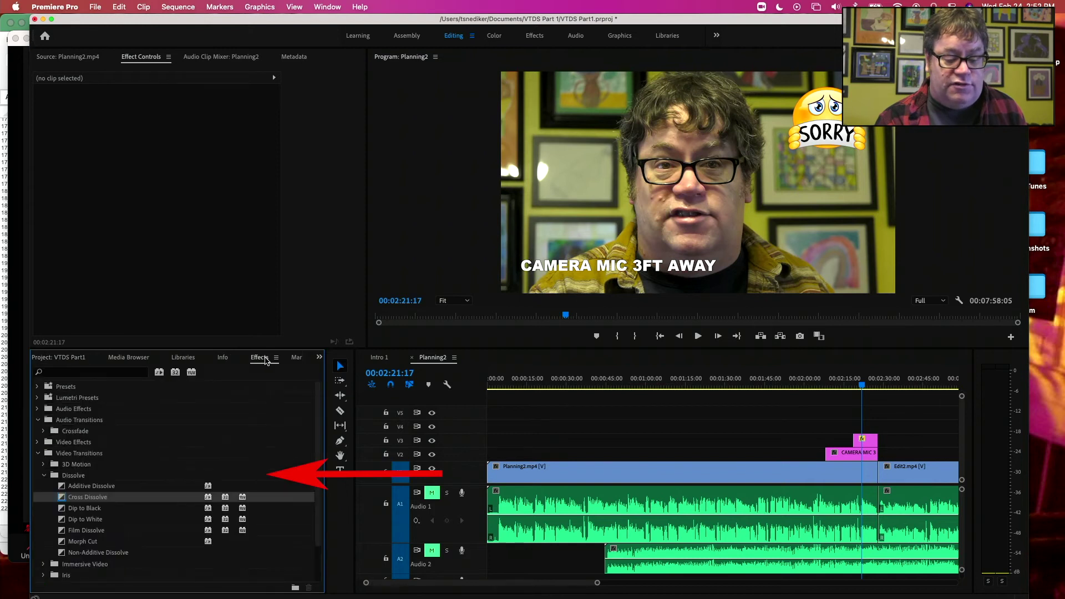
{"action": "left_click", "coordinate": [66, 454]}
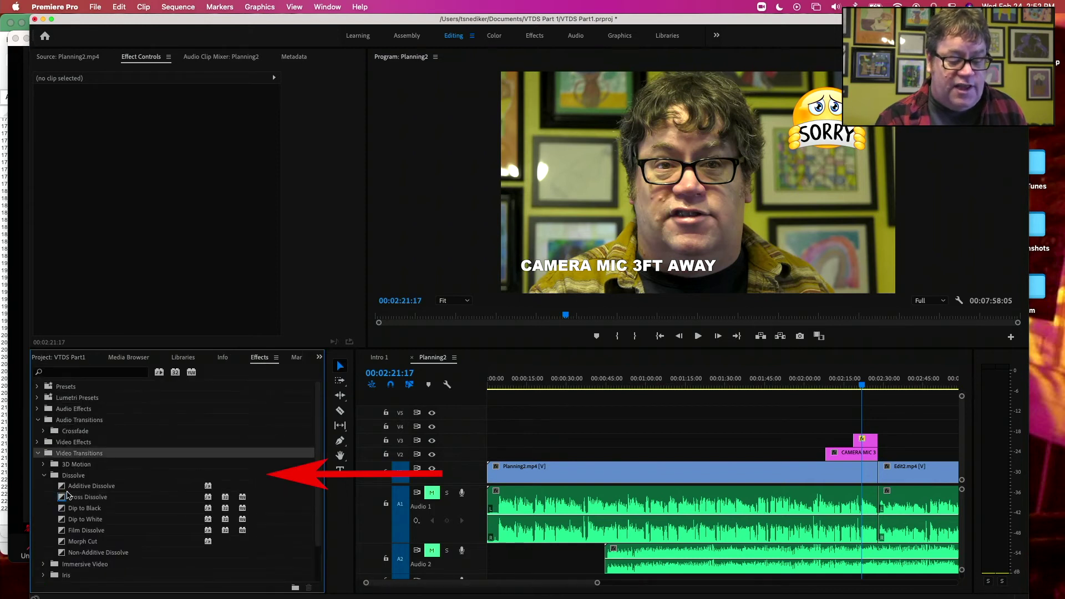
{"action": "left_click", "coordinate": [64, 497]}
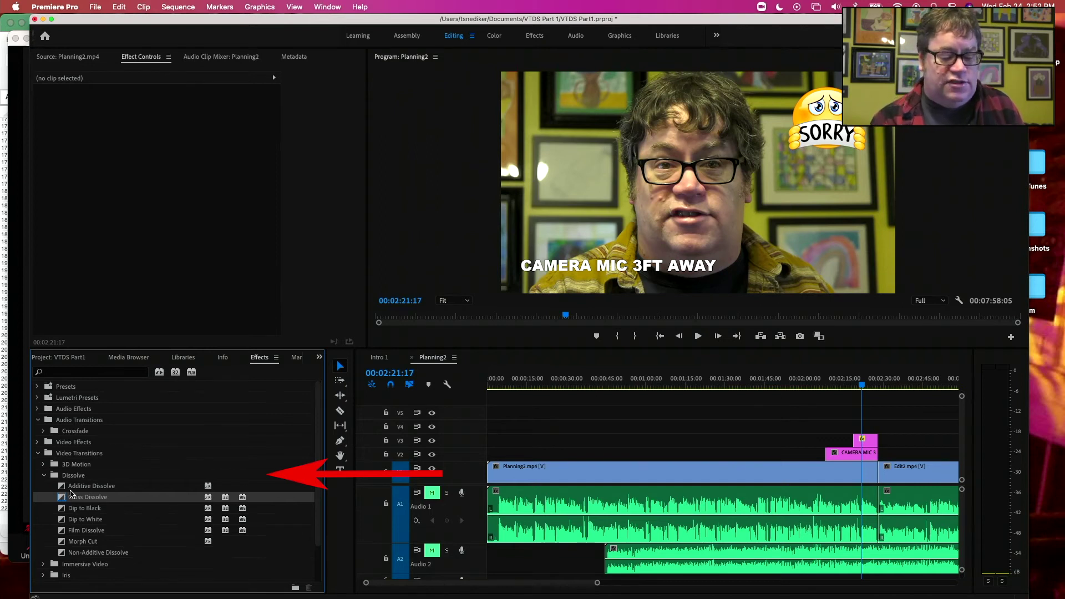
{"action": "mouse_move", "coordinate": [63, 501]}
{"action": "left_mouse_down"}
{"action": "mouse_move", "coordinate": [310, 478]}
{"action": "mouse_move", "coordinate": [879, 472]}
{"action": "left_mouse_up"}
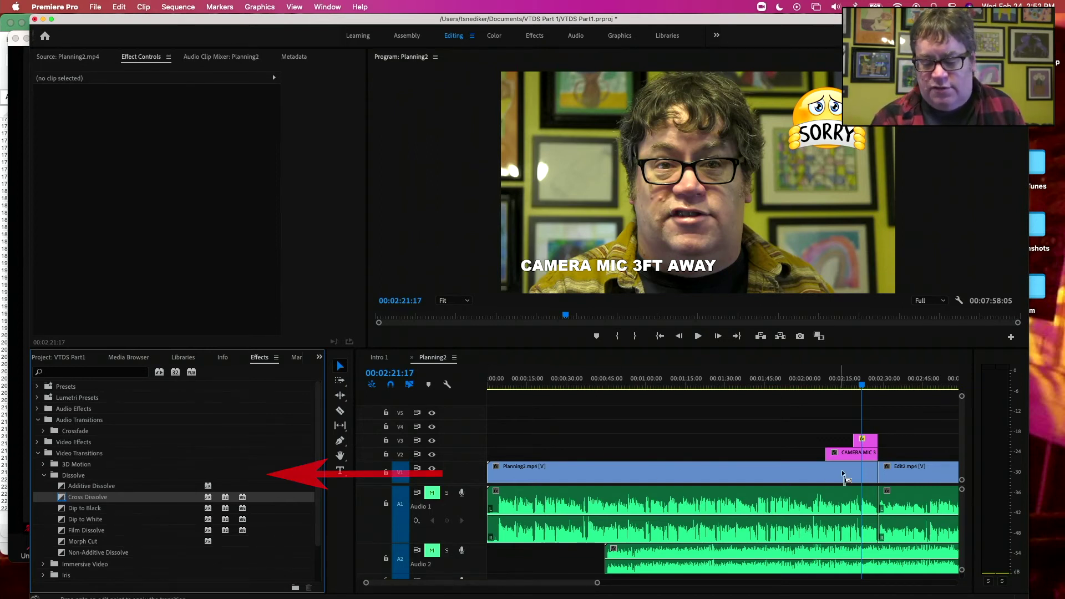
{"action": "left_click", "coordinate": [879, 382]}
{"action": "left_click", "coordinate": [873, 384]}
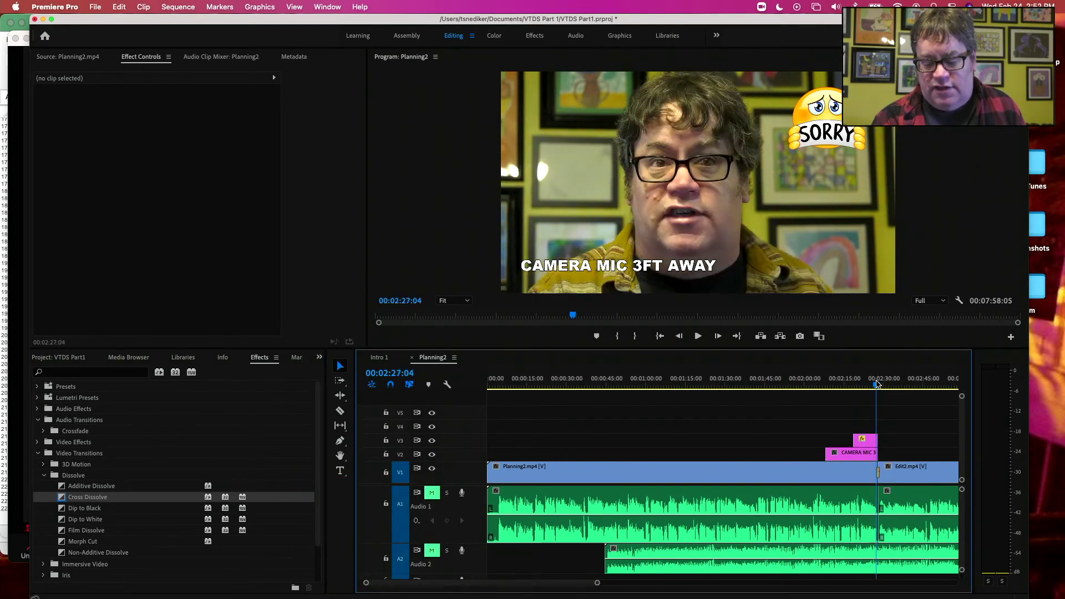
{"action": "key", "text": "space"}
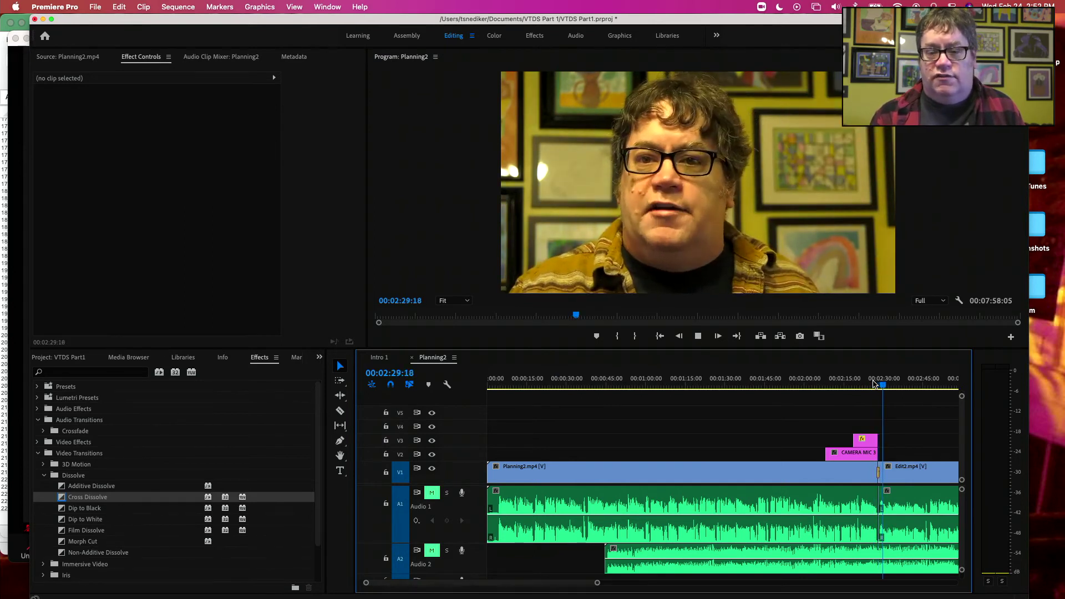
{"action": "key", "text": "space"}
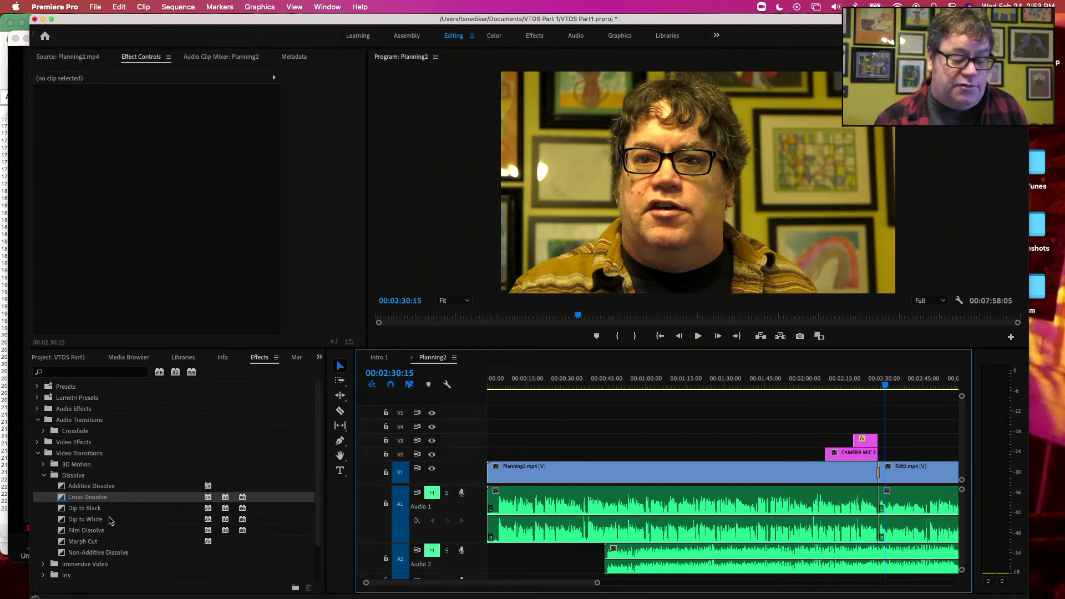
Apply Cross Dissolve to the start and end of the sorry emoticon on V3, shifting Edit2.mp4 about 15 seconds away from Planning2.mp4, and preview the fades.
{"action": "mouse_move", "coordinate": [59, 502]}
{"action": "left_mouse_down"}
{"action": "mouse_move", "coordinate": [223, 446]}
{"action": "mouse_move", "coordinate": [814, 432]}
{"action": "mouse_move", "coordinate": [855, 441]}
{"action": "left_mouse_up"}
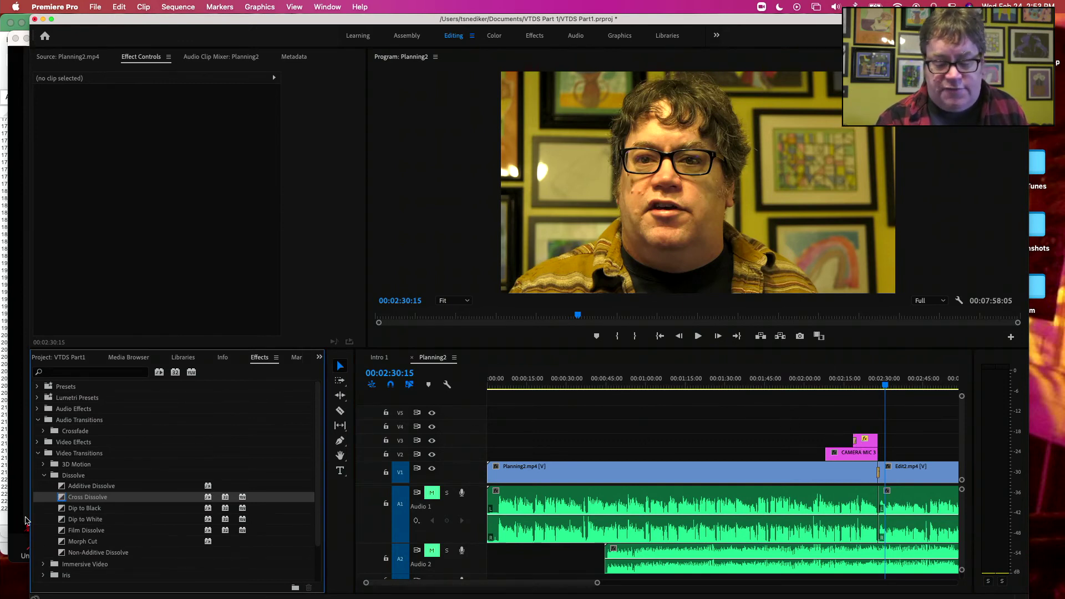
{"action": "left_click_drag", "start_coordinate": [63, 502], "coordinate": [883, 452]}
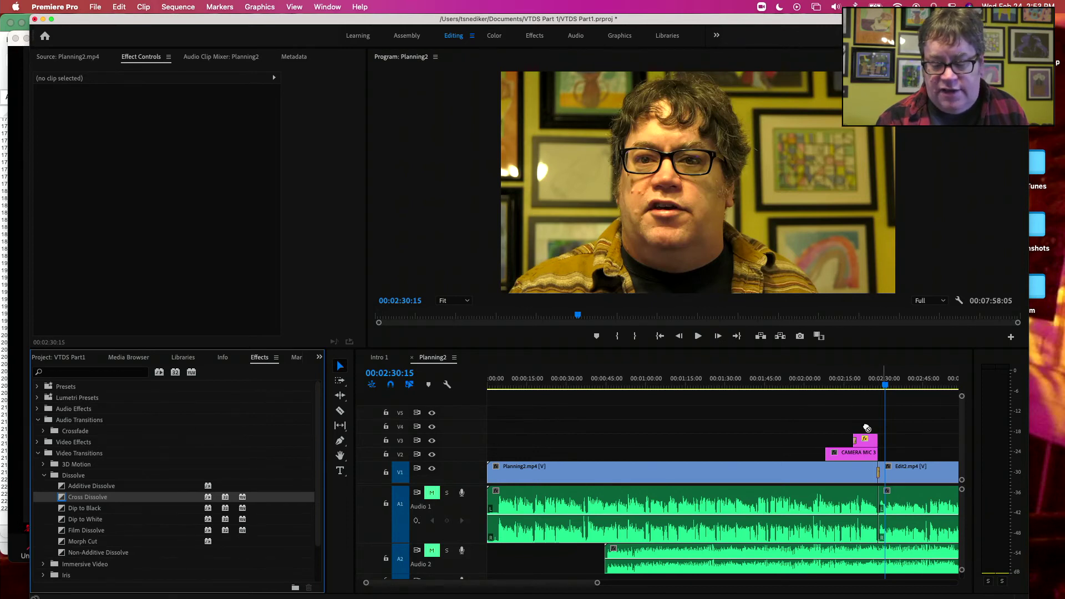
{"action": "left_click", "coordinate": [846, 382]}
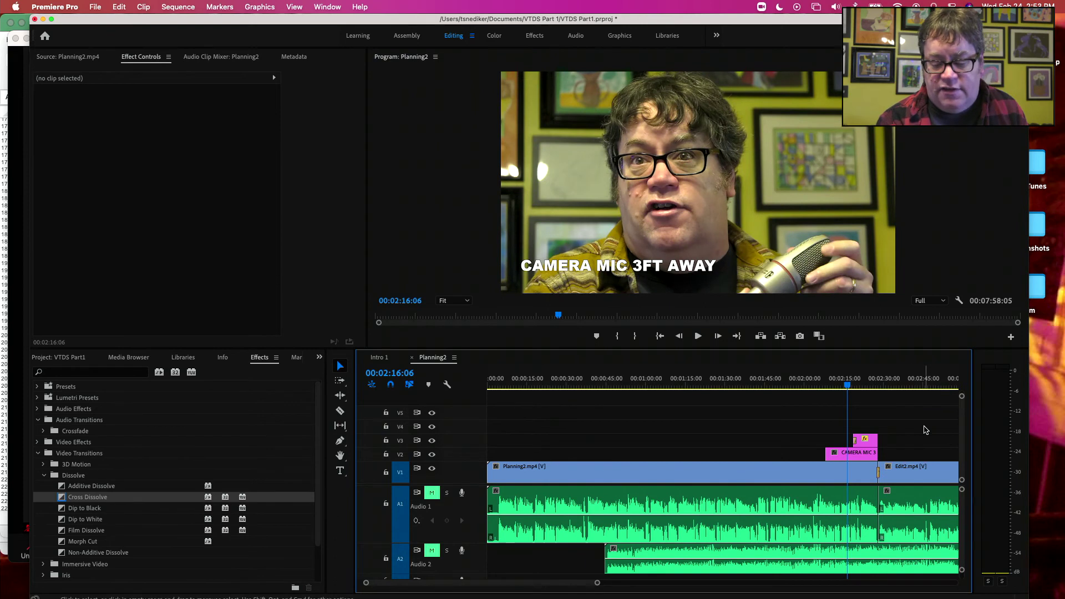
{"action": "left_click_drag", "start_coordinate": [904, 475], "coordinate": [940, 477]}
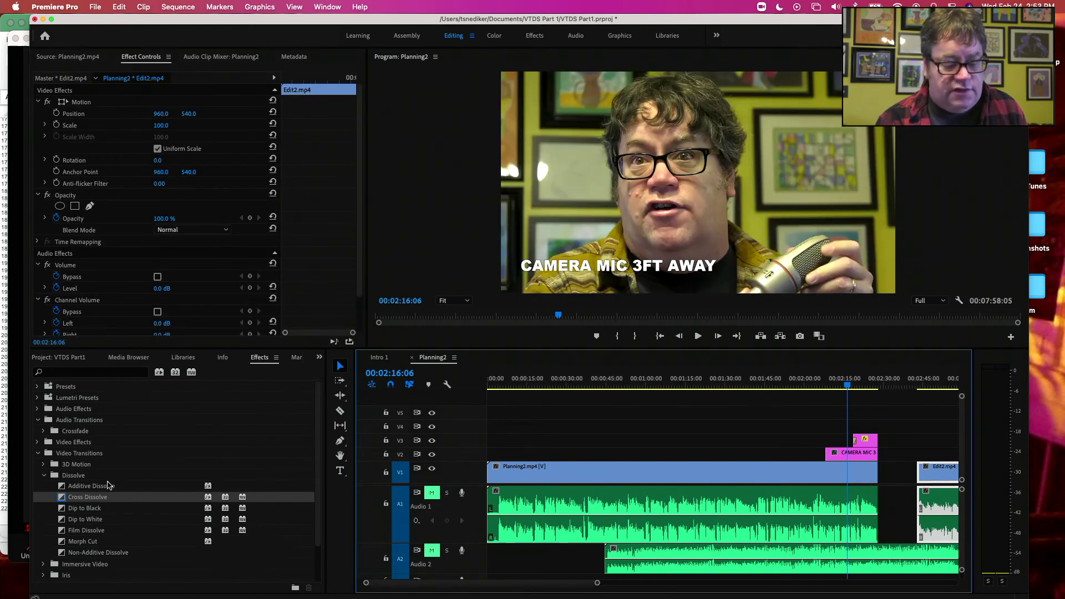
{"action": "left_click_drag", "start_coordinate": [70, 497], "coordinate": [875, 440]}
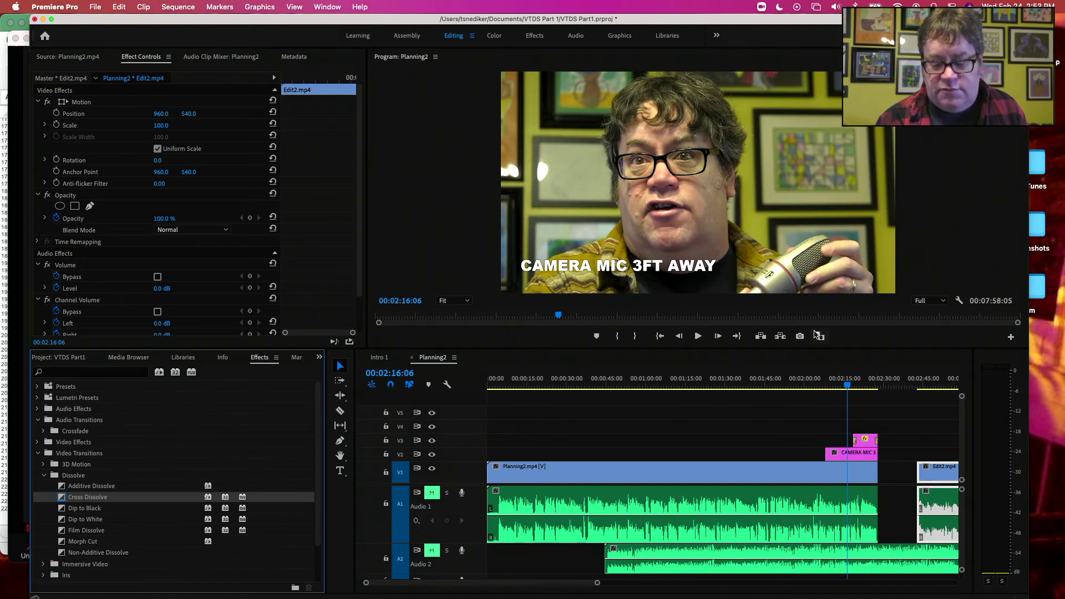
{"action": "key", "text": "space"}
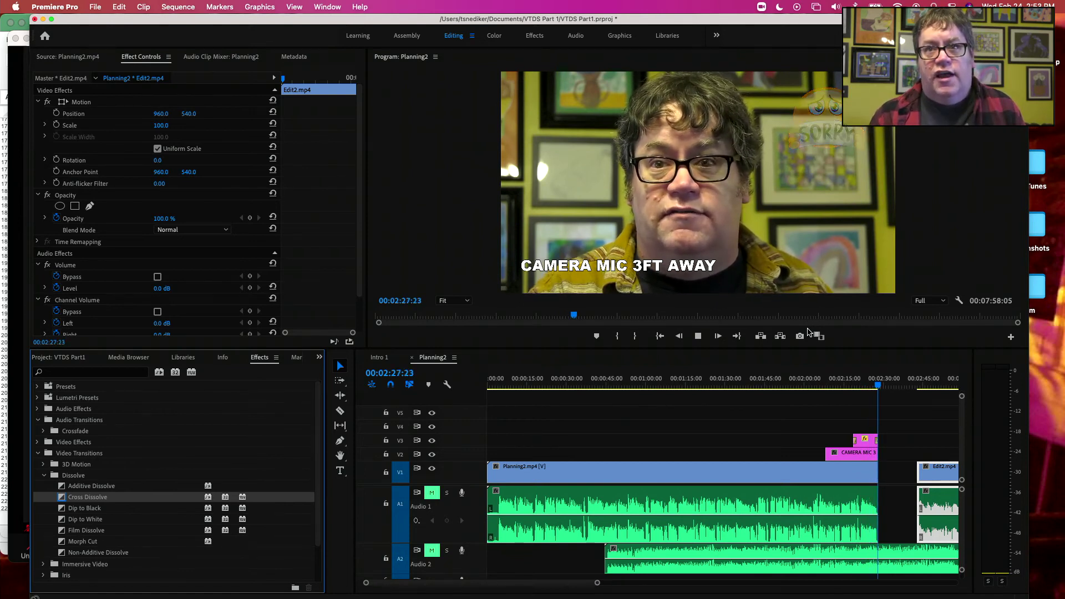
{"action": "key", "text": "space"}
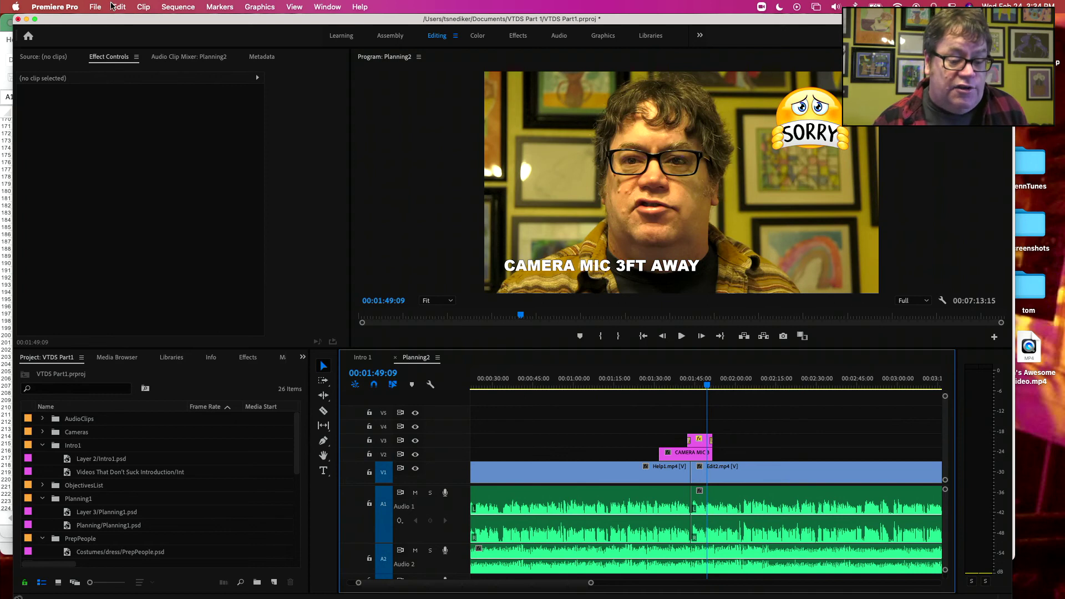
Open the media export settings for the Planning2 sequence and set the export format to H.264.
{"action": "left_click", "coordinate": [93, 7]}
{"action": "mouse_move", "coordinate": [194, 328]}
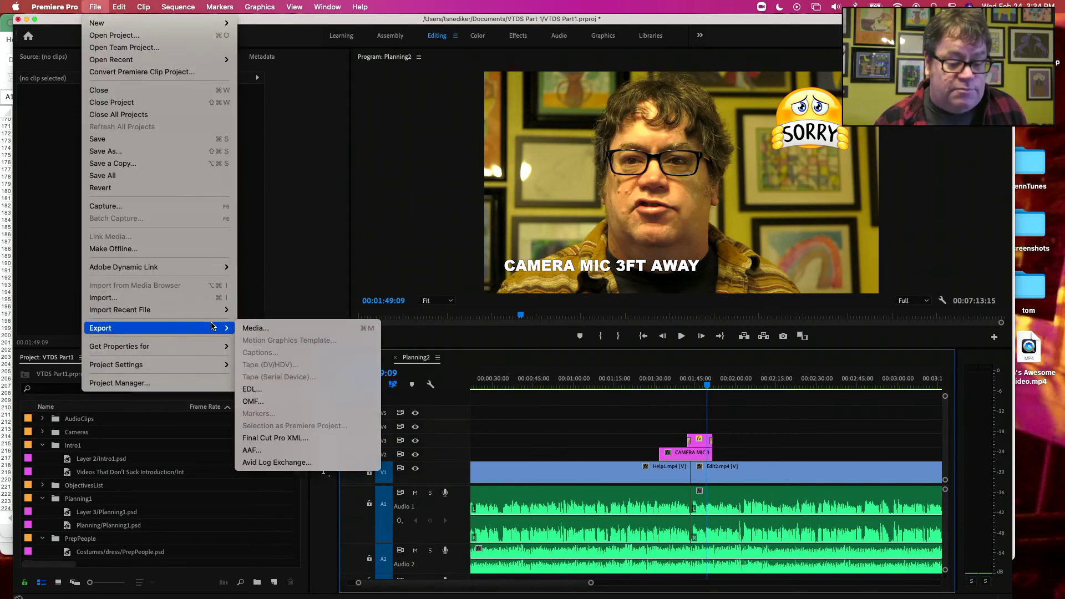
{"action": "left_click", "coordinate": [252, 327]}
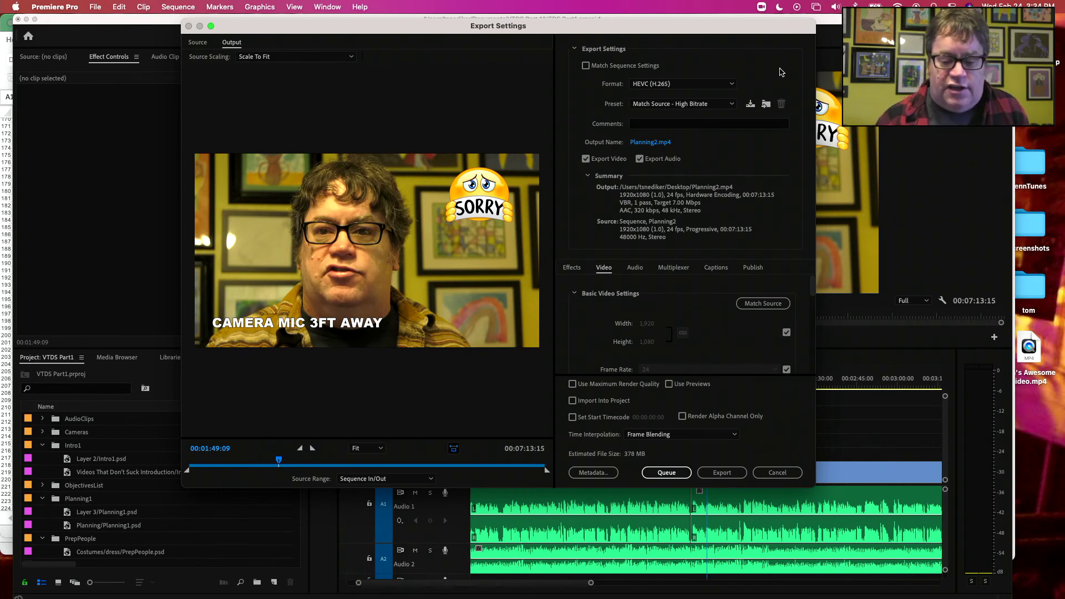
{"action": "left_click", "coordinate": [731, 85]}
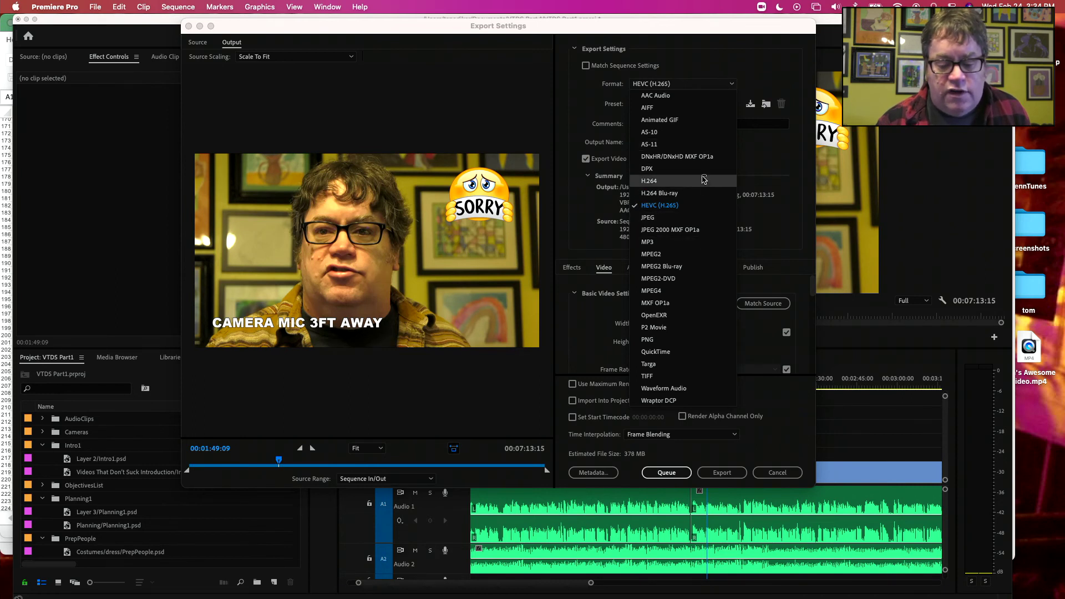
{"action": "left_click", "coordinate": [703, 180]}
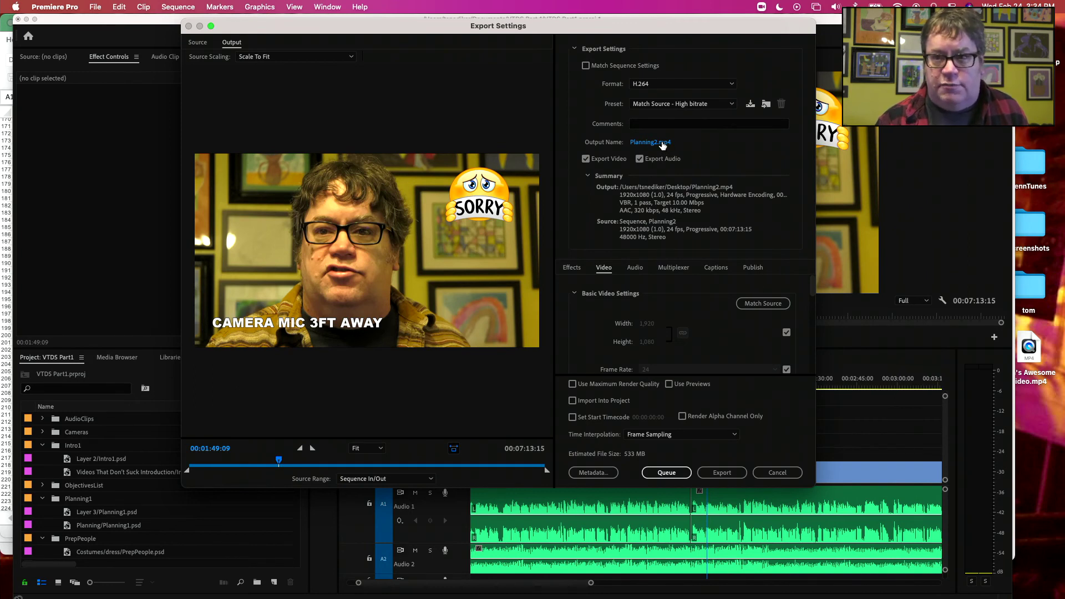
Name the output file with the presenter's first name in possessive form plus "Awesome Video", saving to the Desktop and replacing the existing file.
{"action": "left_click", "coordinate": [662, 143]}
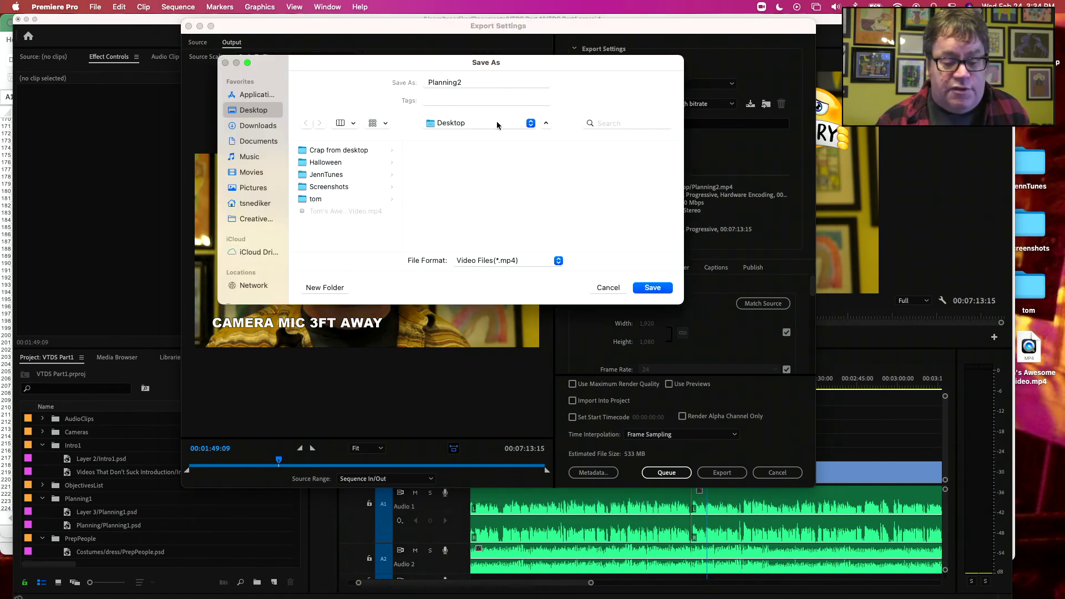
{"action": "left_click", "coordinate": [487, 82]}
{"action": "double_click", "coordinate": [488, 82]}
{"action": "type", "text": "Tom's Awesome Video"}
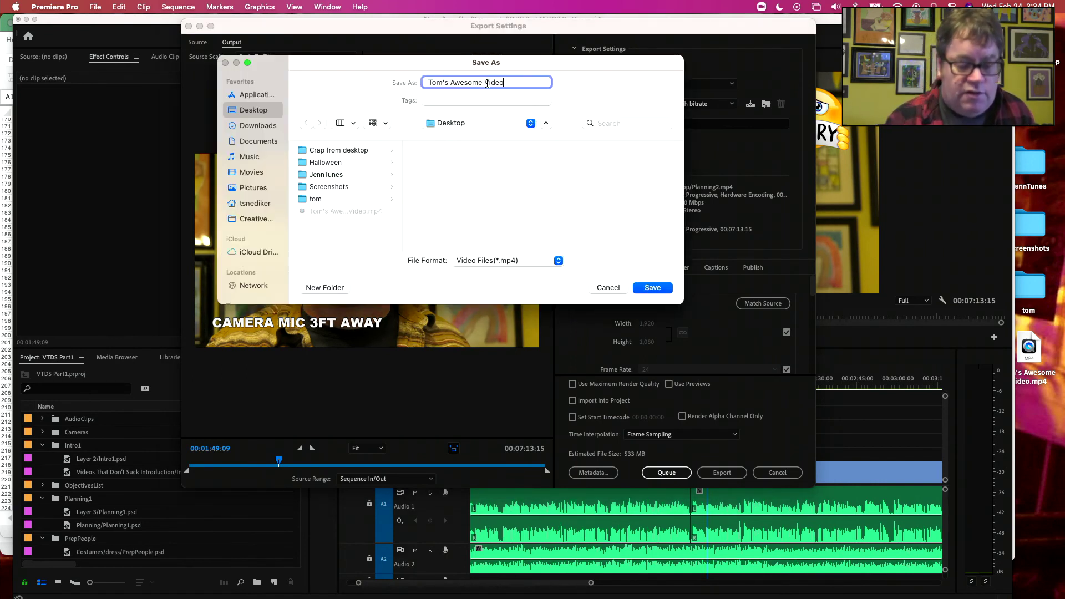
{"action": "left_click", "coordinate": [651, 289]}
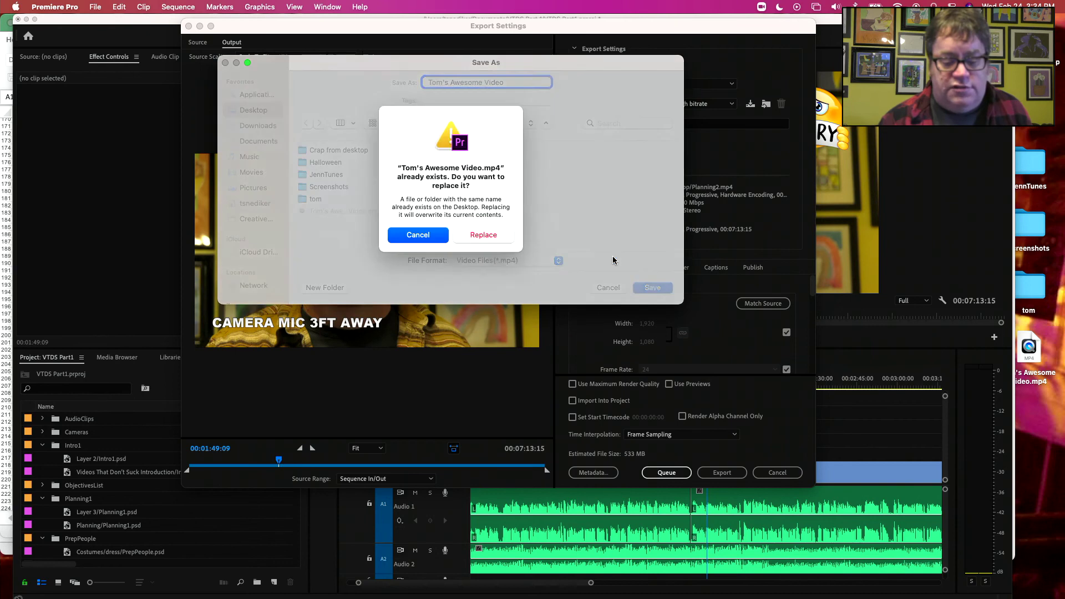
{"action": "left_click", "coordinate": [483, 236]}
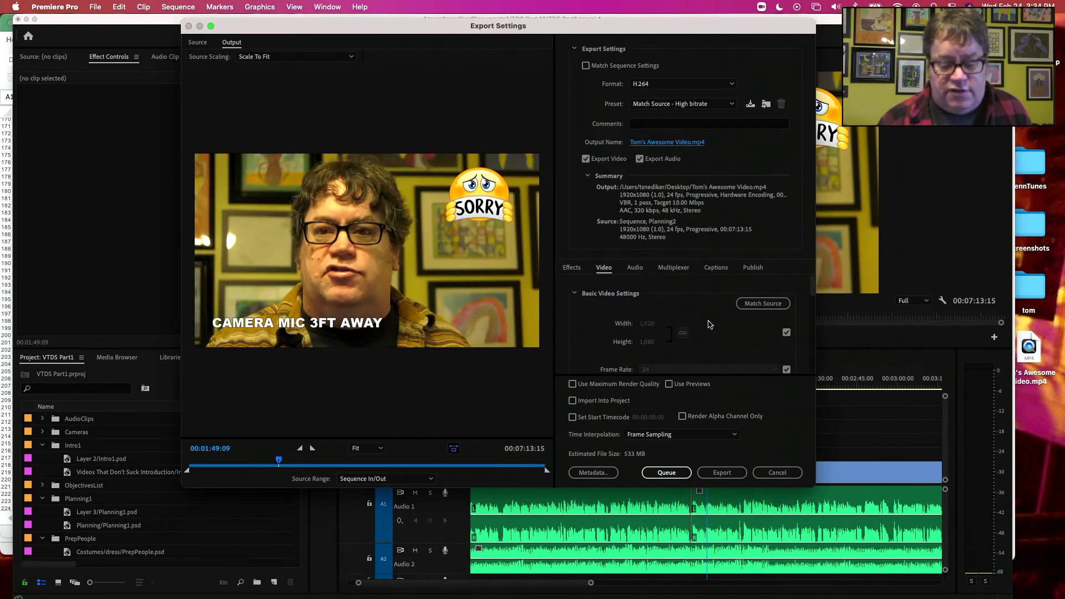
Review the video encoding settings and start the export, allowing the existing output file to be overwritten.
{"action": "scroll", "coordinate": [709, 325], "scroll_direction": "down", "scroll_amount": 3}
{"action": "scroll", "coordinate": [710, 324], "scroll_direction": "down", "scroll_amount": 3}
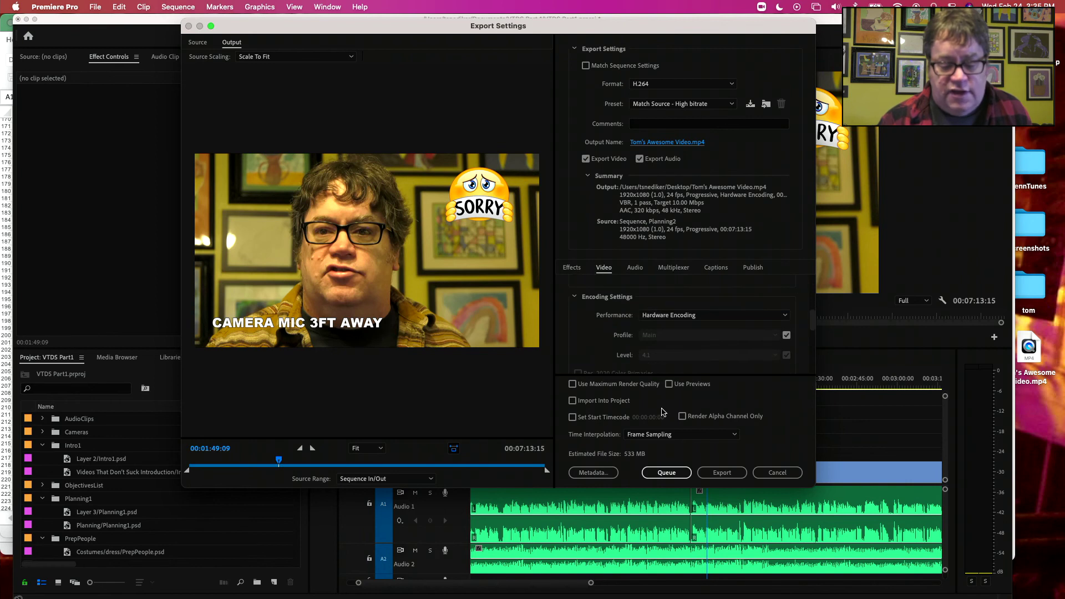
{"action": "left_click", "coordinate": [728, 475]}
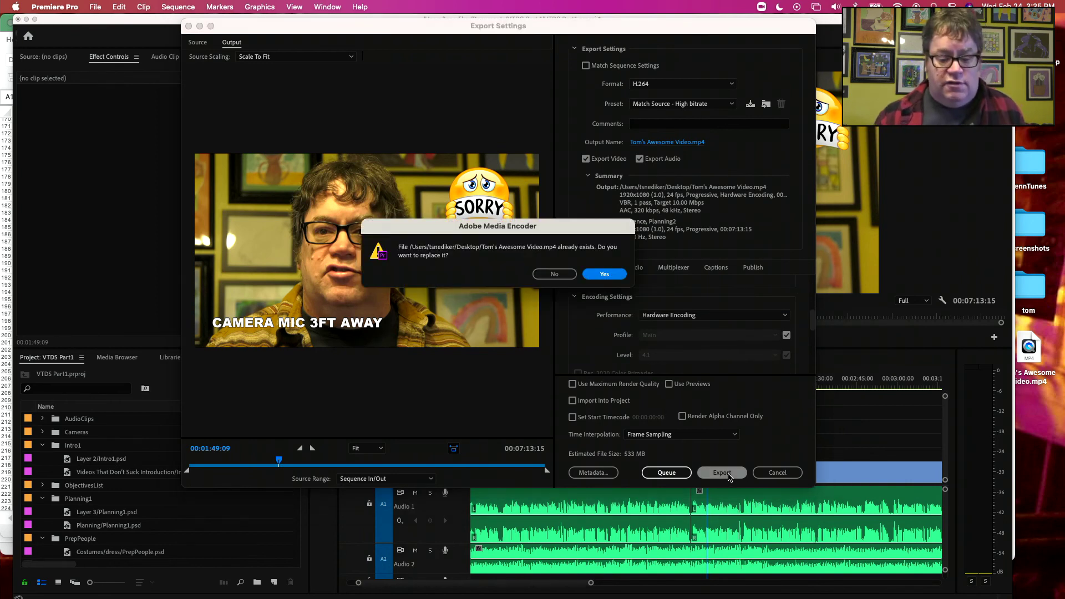
{"action": "left_click", "coordinate": [615, 274]}
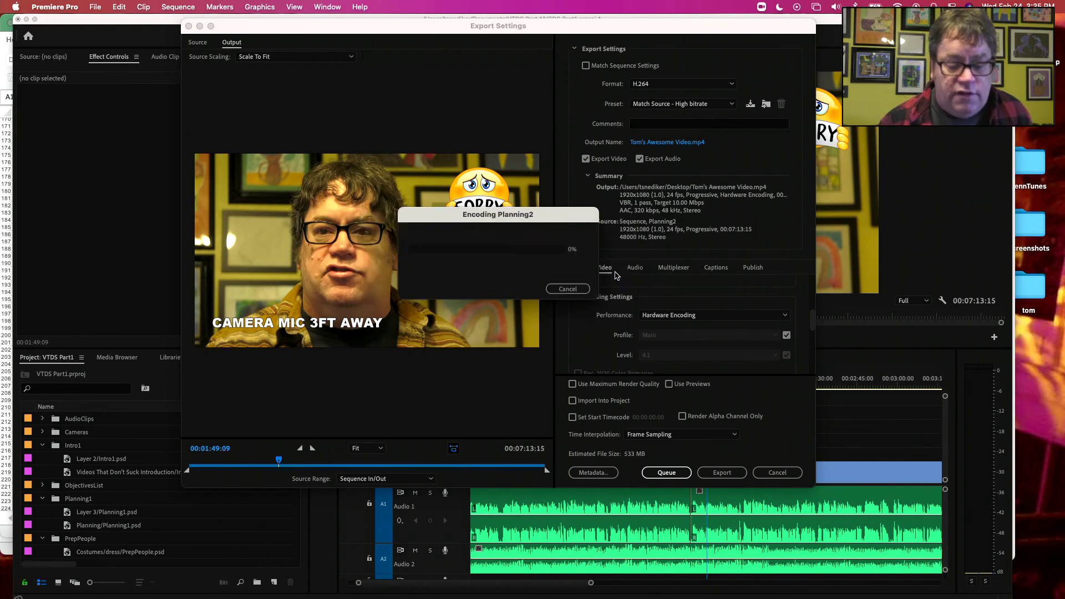